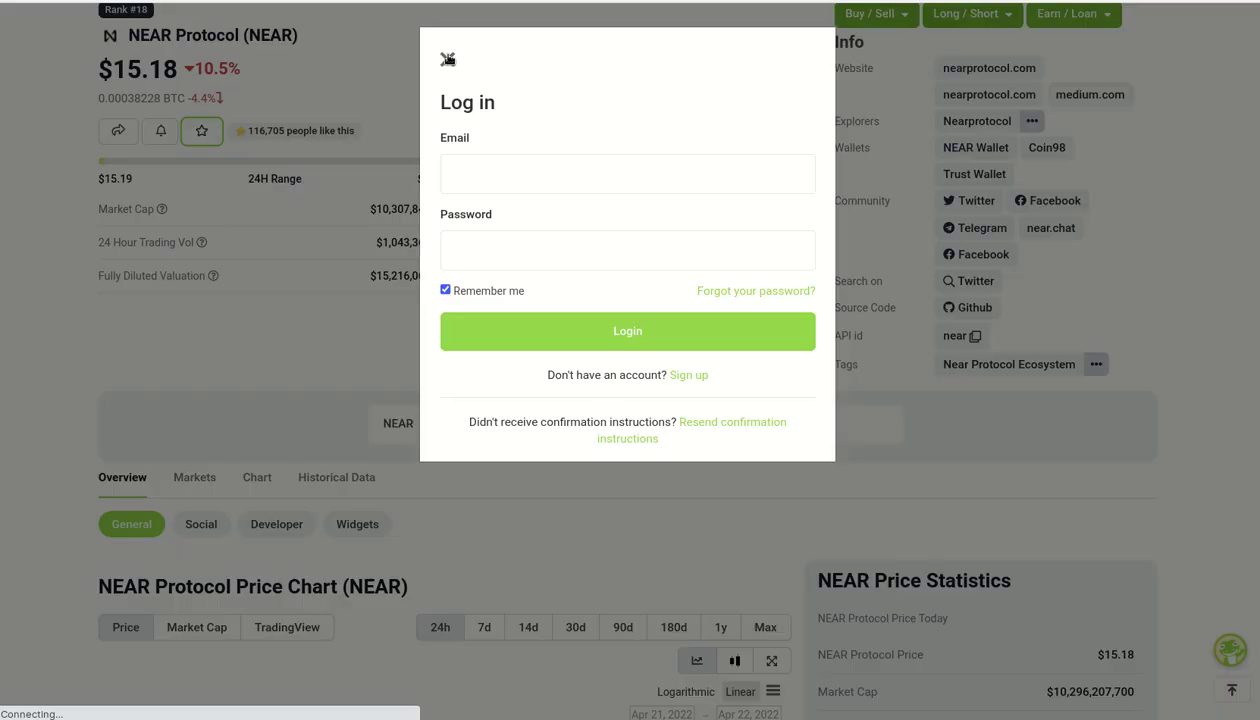
- Close the CoinGecko log-in prompt to reveal the NEAR Protocol coin page at $15.18
{"action": "left_click", "coordinate": [447, 59]}
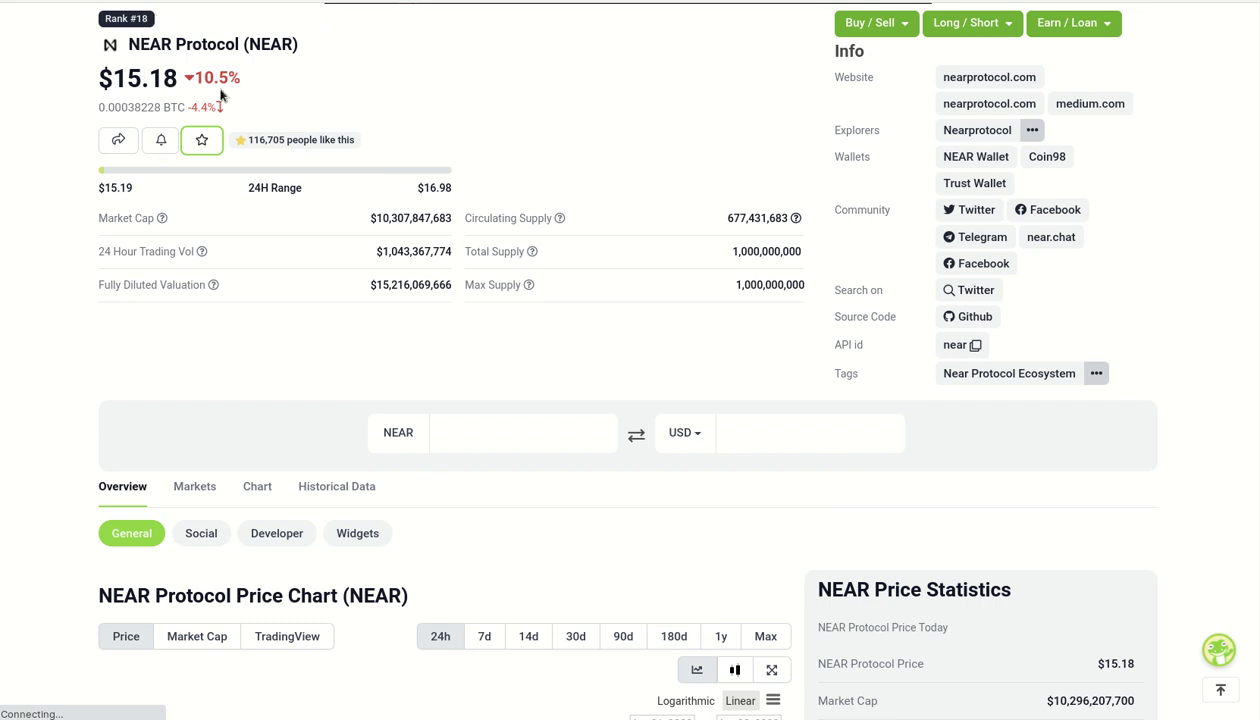
- Highlight the 10.5% daily drop, the circulating supply and the market cap figures
{"action": "left_click_drag", "start_coordinate": [227, 78], "coordinate": [193, 80]}
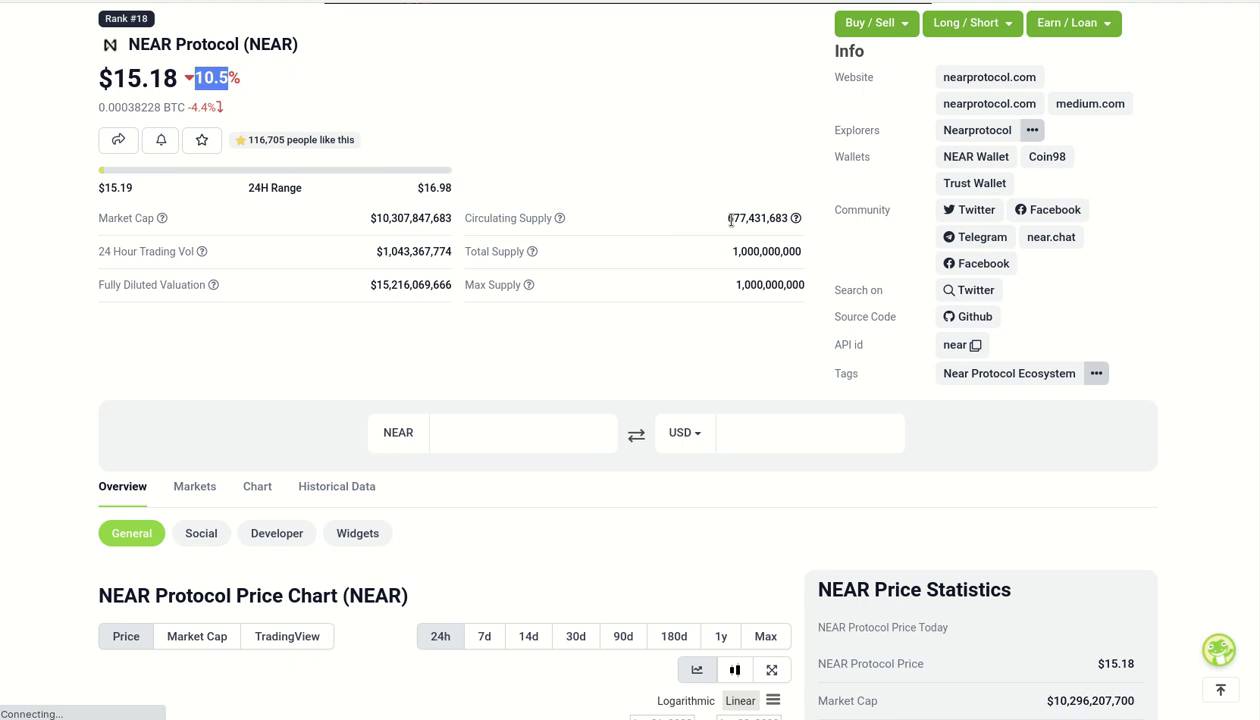
{"action": "left_click_drag", "start_coordinate": [716, 218], "coordinate": [793, 218]}
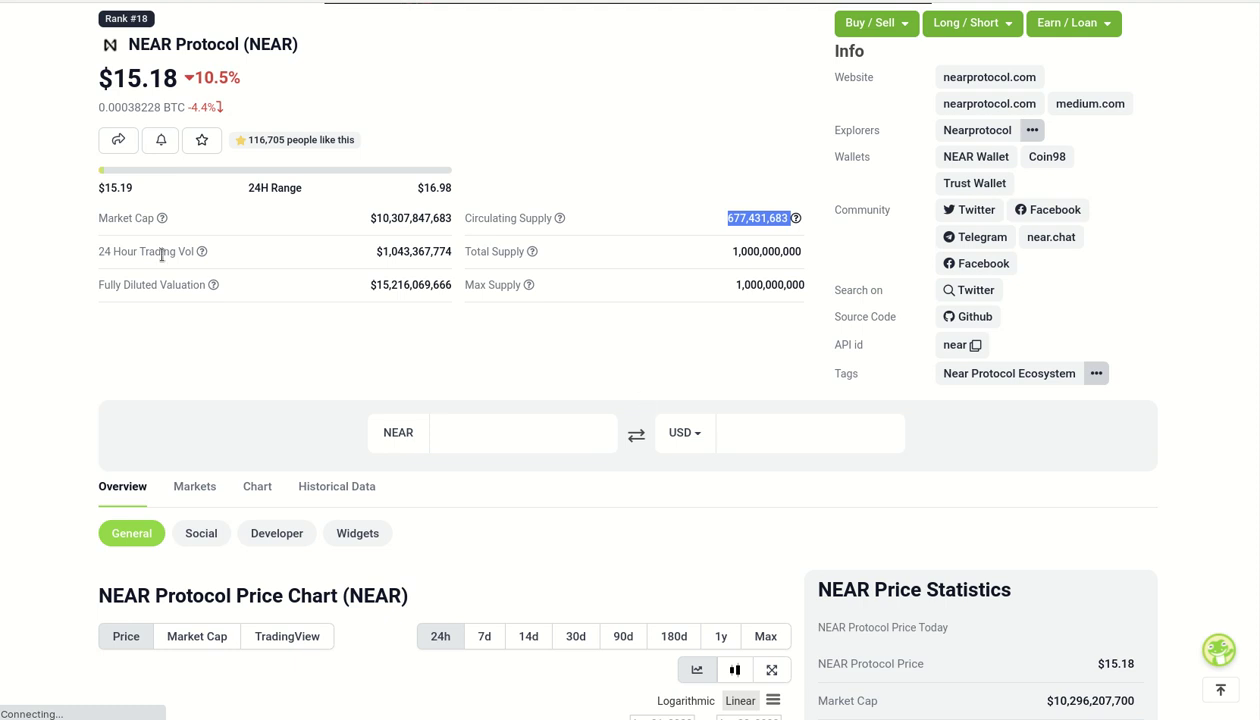
{"action": "left_click", "coordinate": [330, 310]}
{"action": "left_click_drag", "start_coordinate": [368, 217], "coordinate": [449, 216]}
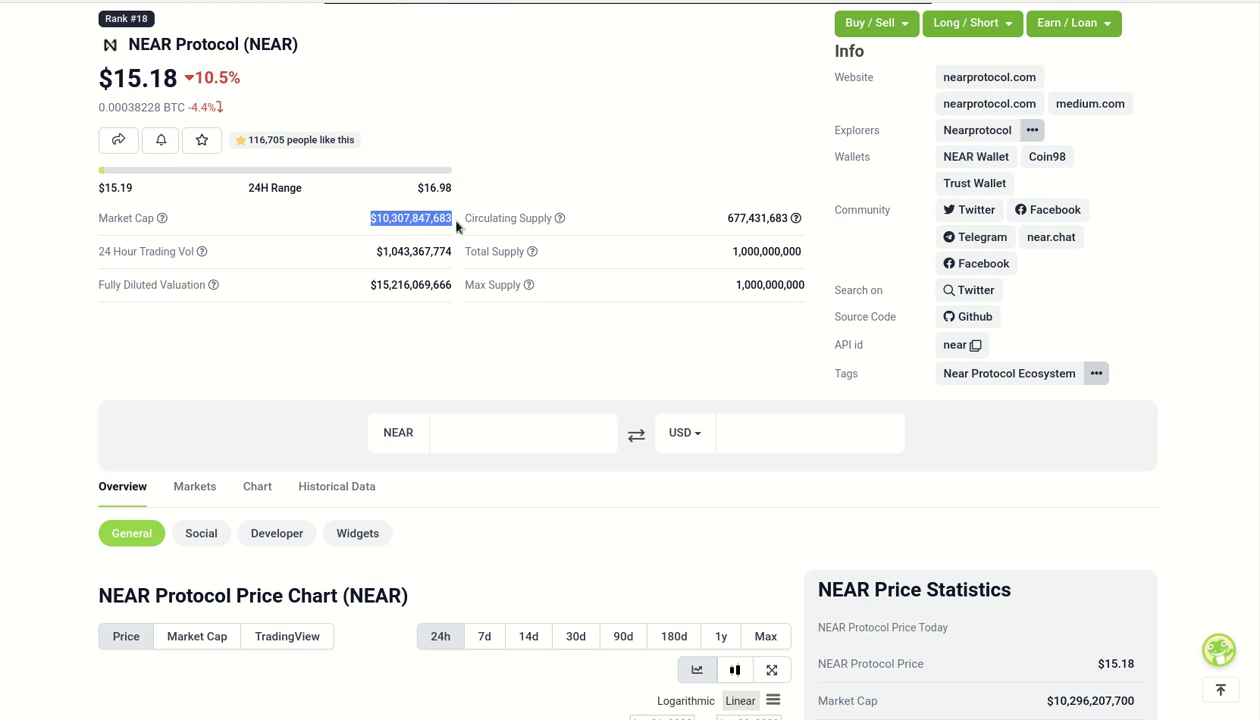
- Show the Markets table listing the spot exchanges and pairs trading NEAR
{"action": "scroll", "coordinate": [176, 338], "scroll_direction": "down", "scroll_amount": 2}
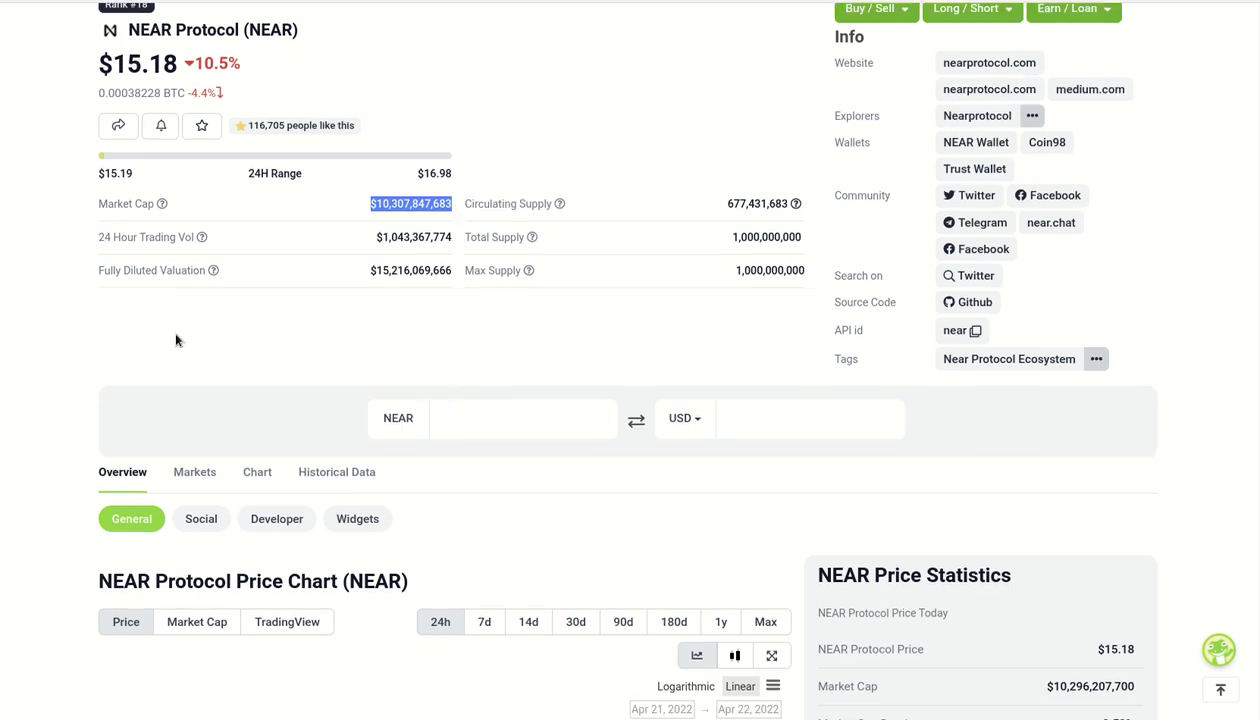
{"action": "left_click", "coordinate": [185, 328]}
{"action": "scroll", "coordinate": [411, 397], "scroll_direction": "down", "scroll_amount": 1}
{"action": "scroll", "coordinate": [450, 399], "scroll_direction": "down", "scroll_amount": 3}
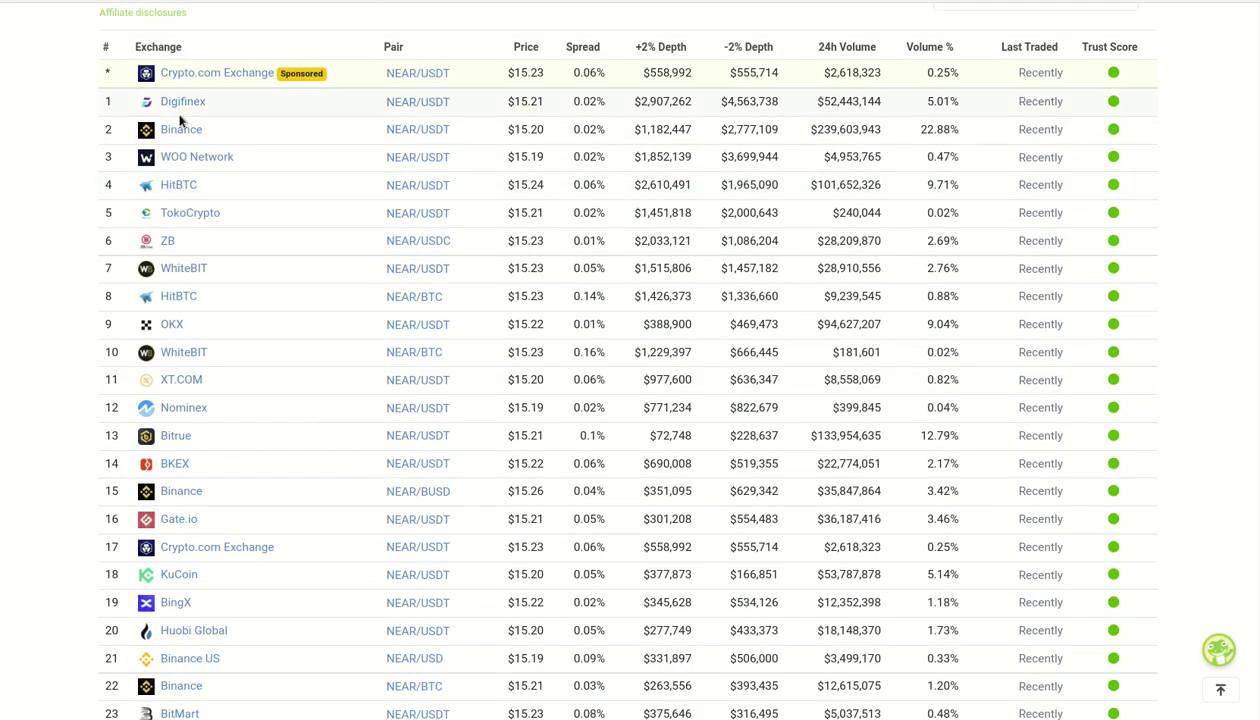
- Sort the NEAR markets by 24h Volume, highest first, and scroll through the rows
{"action": "left_click", "coordinate": [851, 47]}
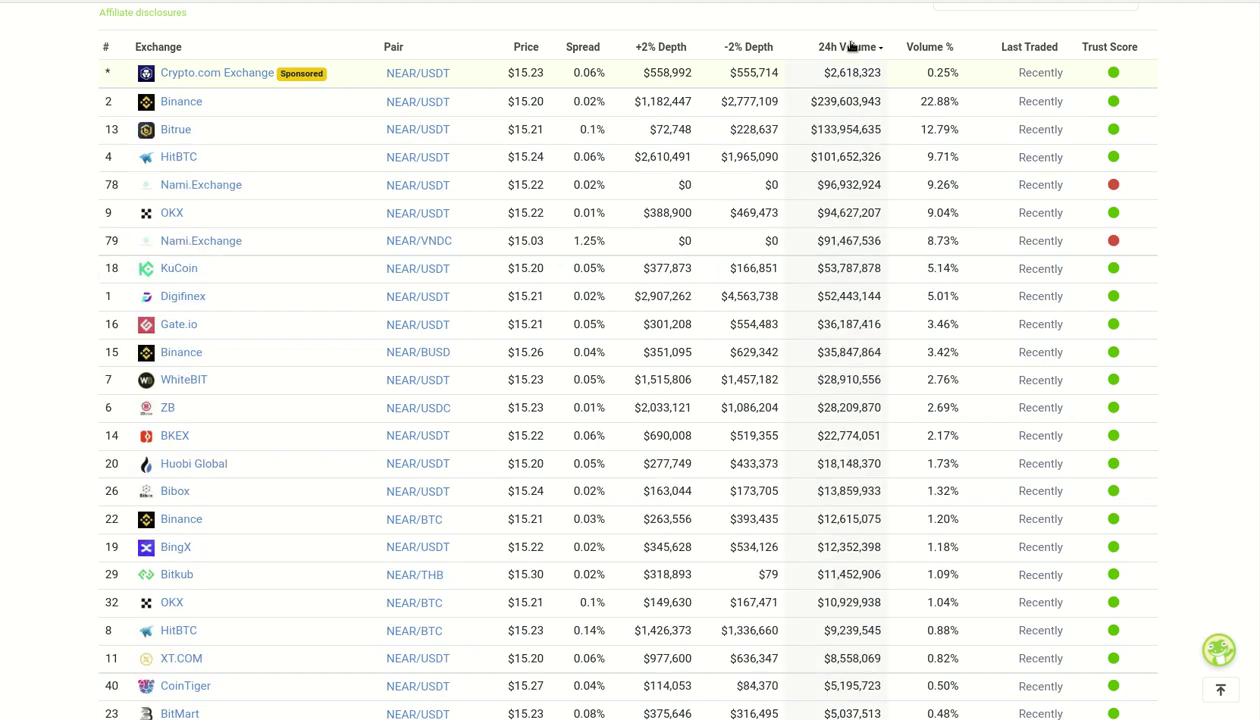
{"action": "left_click", "coordinate": [851, 47]}
{"action": "left_click", "coordinate": [851, 47]}
{"action": "scroll", "coordinate": [613, 147], "scroll_direction": "down", "scroll_amount": 2}
{"action": "scroll", "coordinate": [613, 147], "scroll_direction": "up", "scroll_amount": 1}
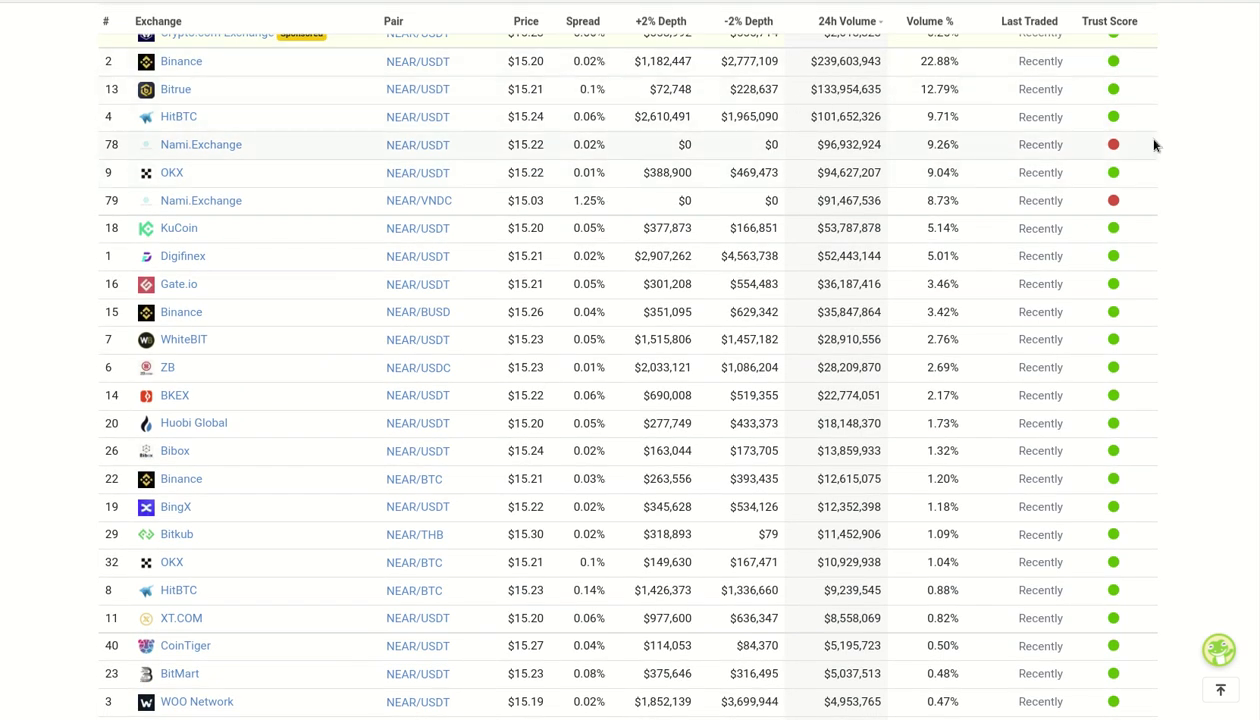
{"action": "scroll", "coordinate": [1167, 146], "scroll_direction": "up", "scroll_amount": 1}
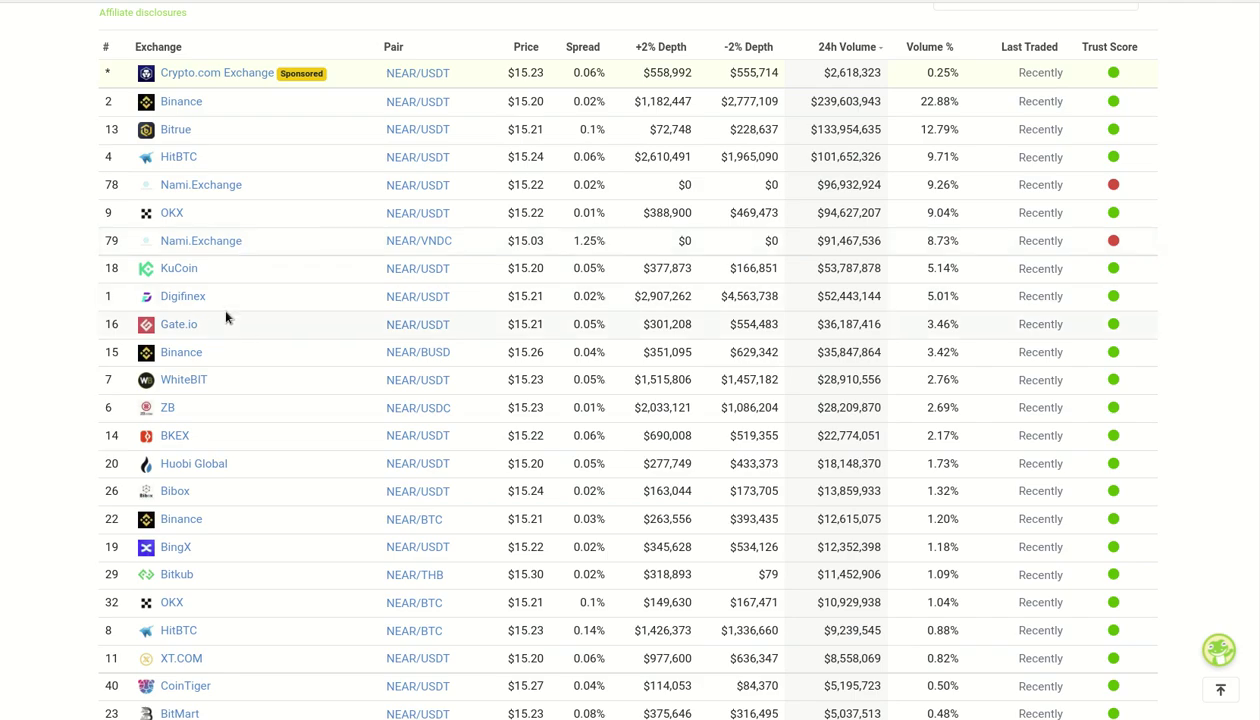
{"action": "scroll", "coordinate": [224, 316], "scroll_direction": "down", "scroll_amount": 5}
{"action": "scroll", "coordinate": [228, 326], "scroll_direction": "up", "scroll_amount": 10}
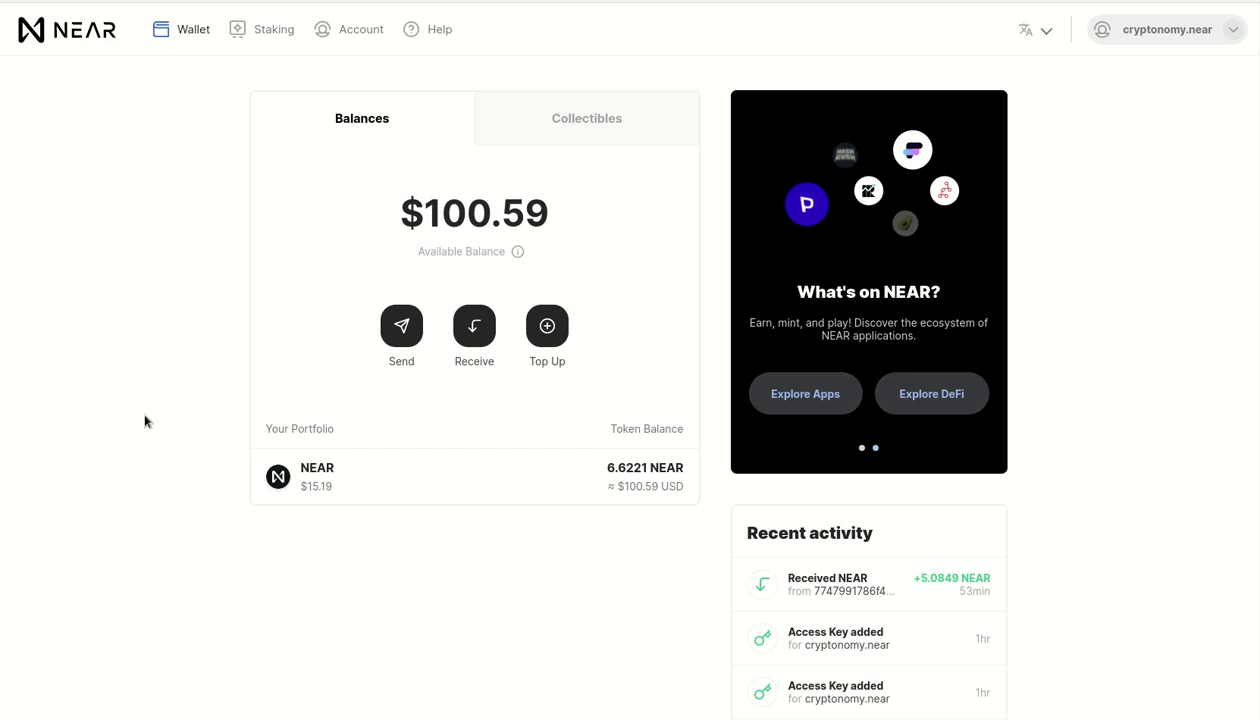
{"action": "mouse_move", "coordinate": [315, 700]}
{"action": "right_click", "coordinate": [542, 692]}
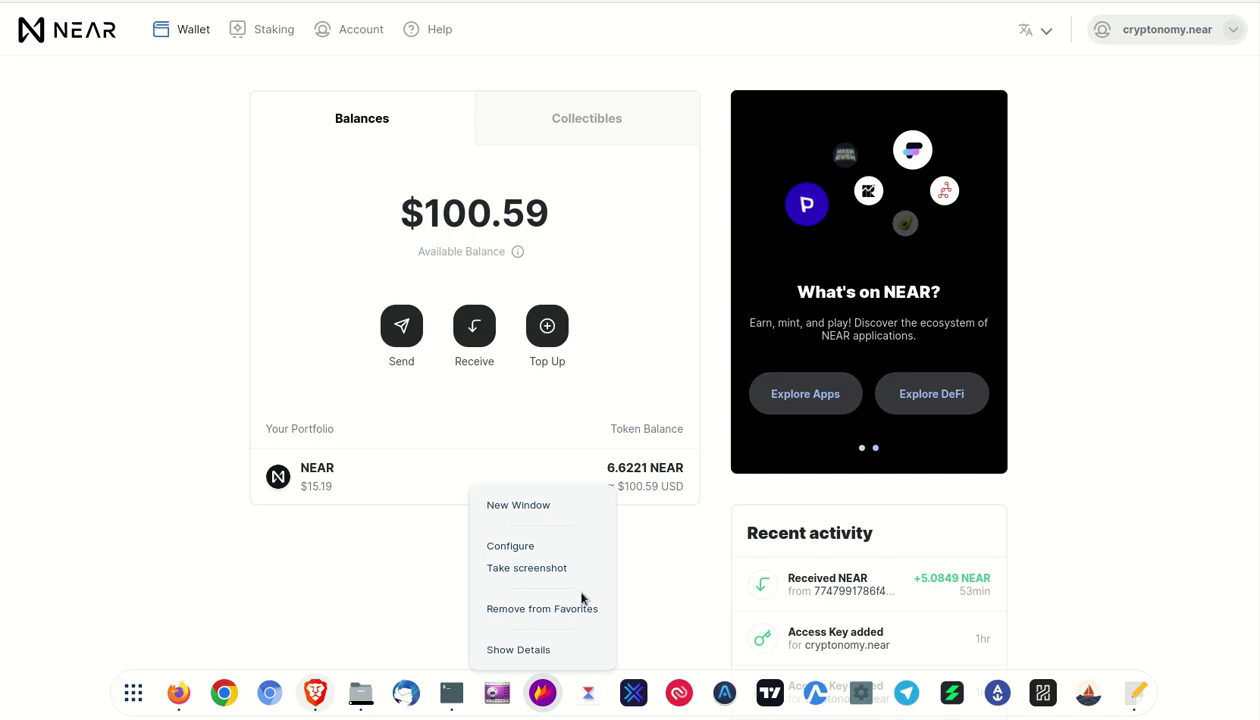
{"action": "left_click", "coordinate": [561, 570]}
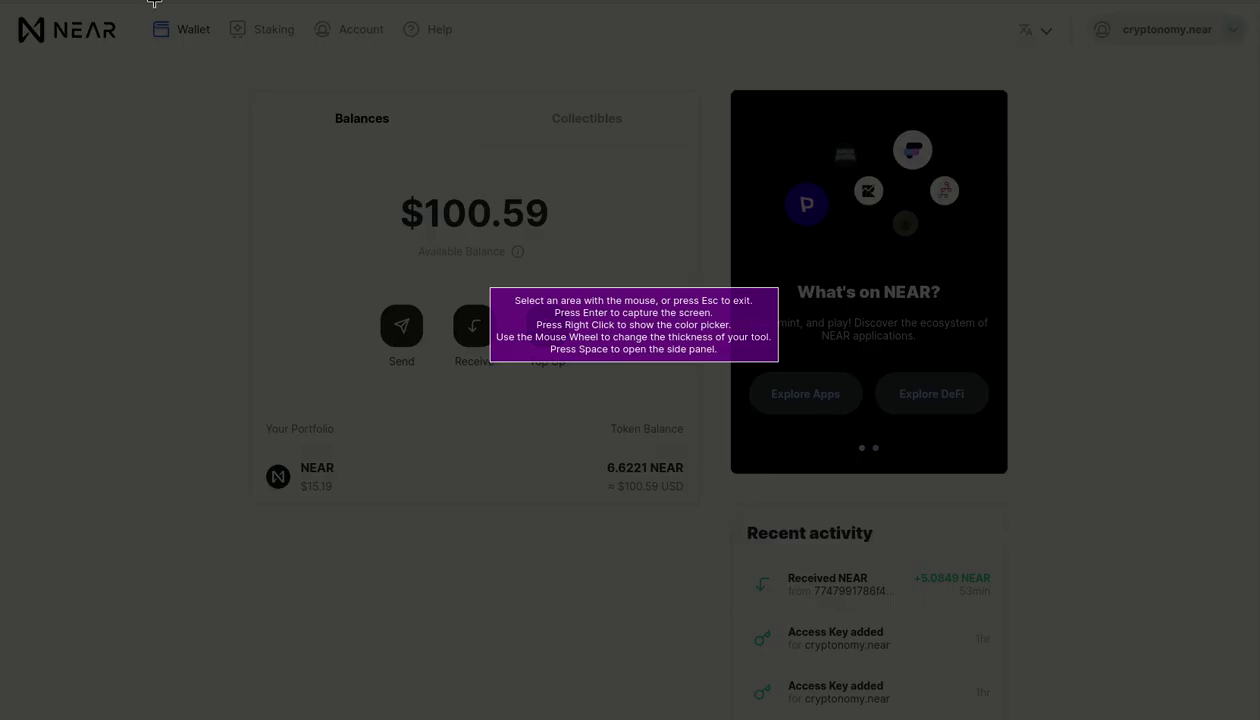
{"action": "left_click_drag", "start_coordinate": [0, 0], "coordinate": [1259, 709]}
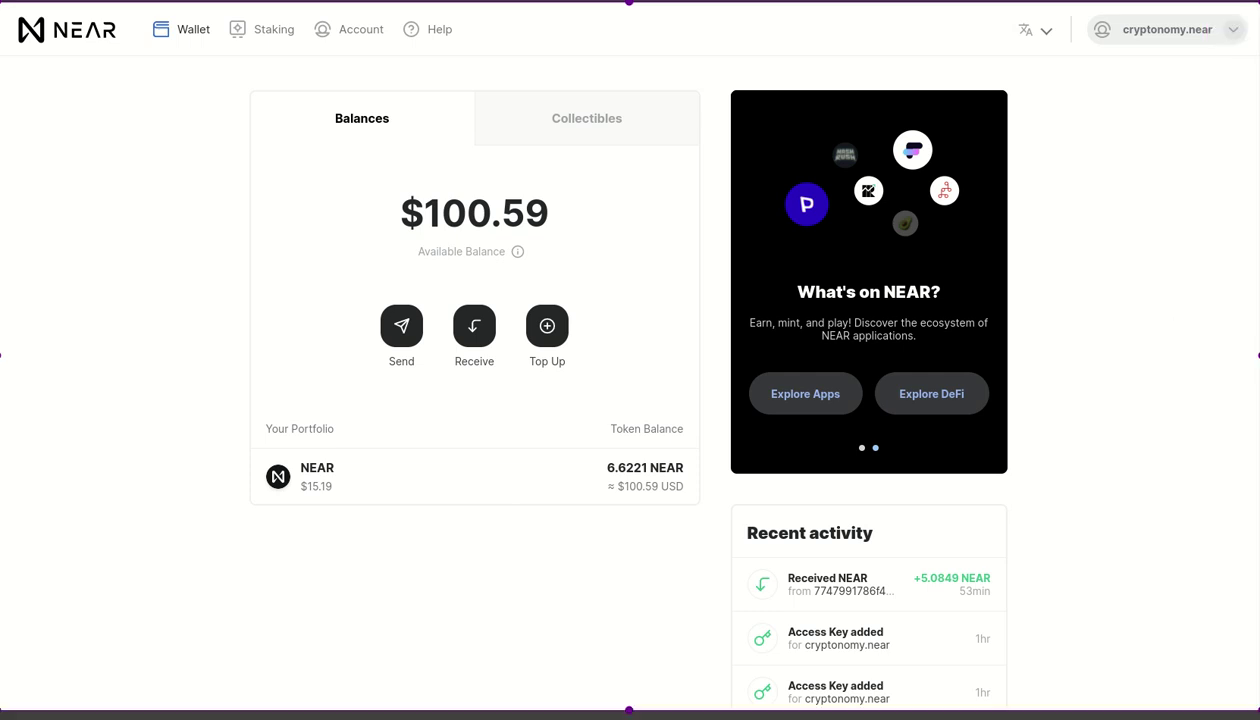
{"action": "mouse_move", "coordinate": [141, 5]}
{"action": "left_mouse_down"}
{"action": "mouse_move", "coordinate": [146, 53]}
{"action": "mouse_move", "coordinate": [205, 46]}
{"action": "mouse_move", "coordinate": [279, 69]}
{"action": "mouse_move", "coordinate": [301, 45]}
{"action": "mouse_move", "coordinate": [457, 50]}
{"action": "left_mouse_up"}
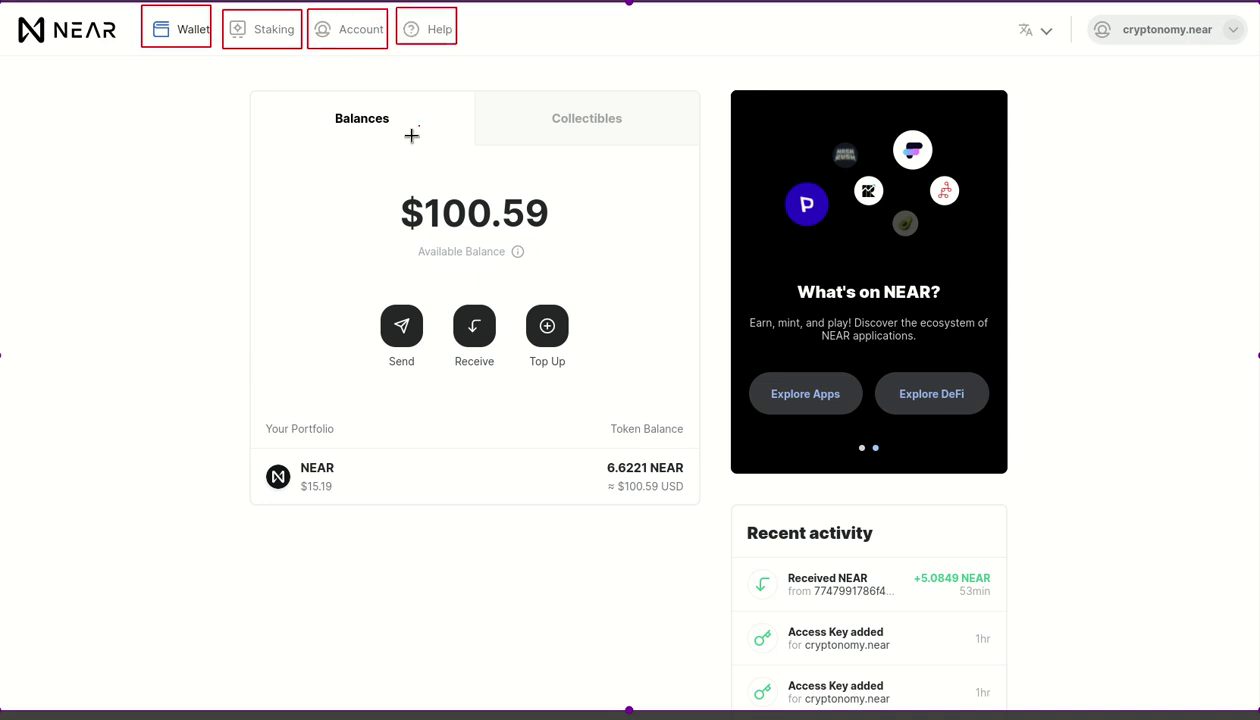
{"action": "mouse_move", "coordinate": [321, 98]}
{"action": "left_mouse_down"}
{"action": "mouse_move", "coordinate": [366, 141]}
{"action": "mouse_move", "coordinate": [473, 132]}
{"action": "left_mouse_up"}
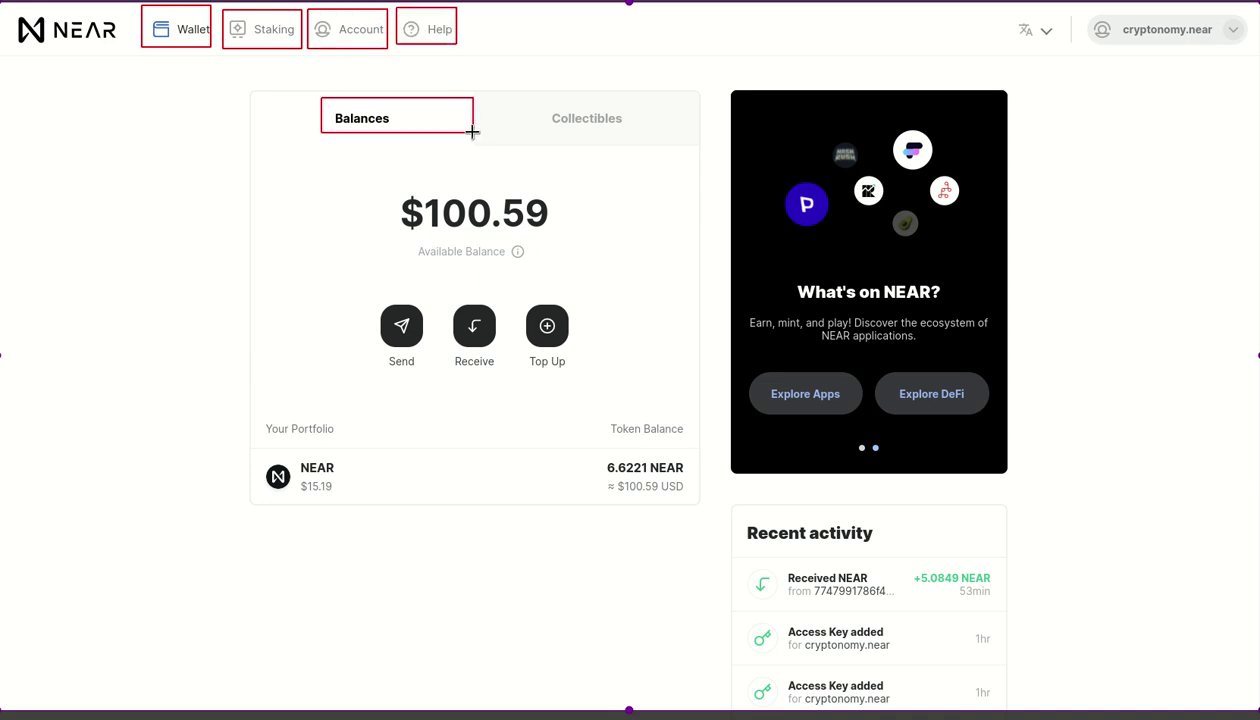
{"action": "left_click_drag", "start_coordinate": [520, 97], "coordinate": [694, 135]}
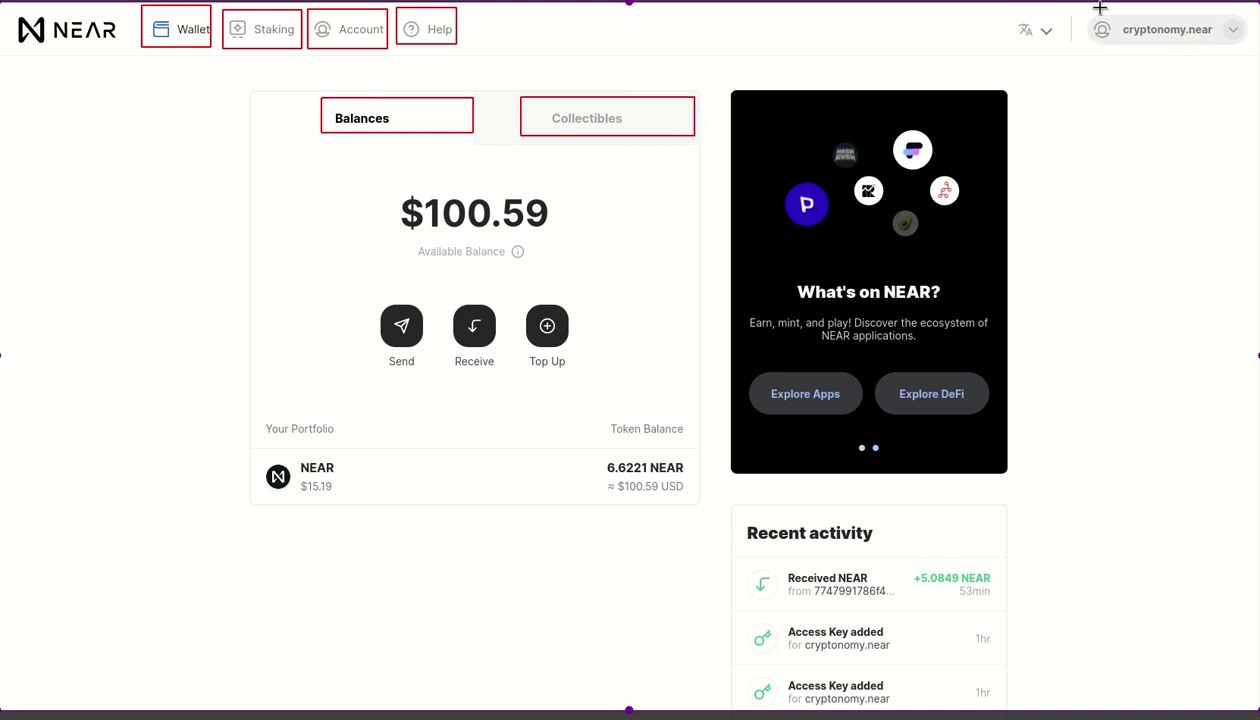
{"action": "mouse_move", "coordinate": [1085, 6]}
{"action": "left_mouse_down"}
{"action": "mouse_move", "coordinate": [1246, 62]}
{"action": "mouse_move", "coordinate": [1250, 52]}
{"action": "left_mouse_up"}
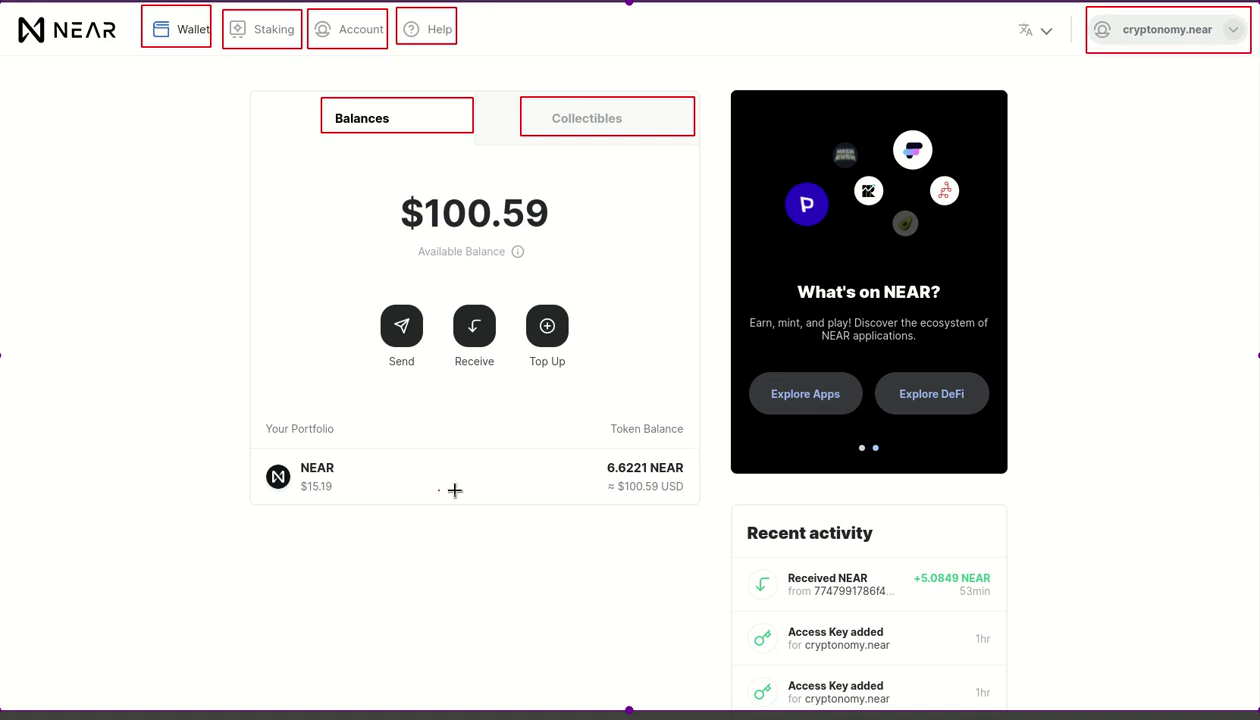
{"action": "mouse_move", "coordinate": [746, 366]}
{"action": "left_mouse_down"}
{"action": "mouse_move", "coordinate": [759, 398]}
{"action": "mouse_move", "coordinate": [865, 424]}
{"action": "left_mouse_up"}
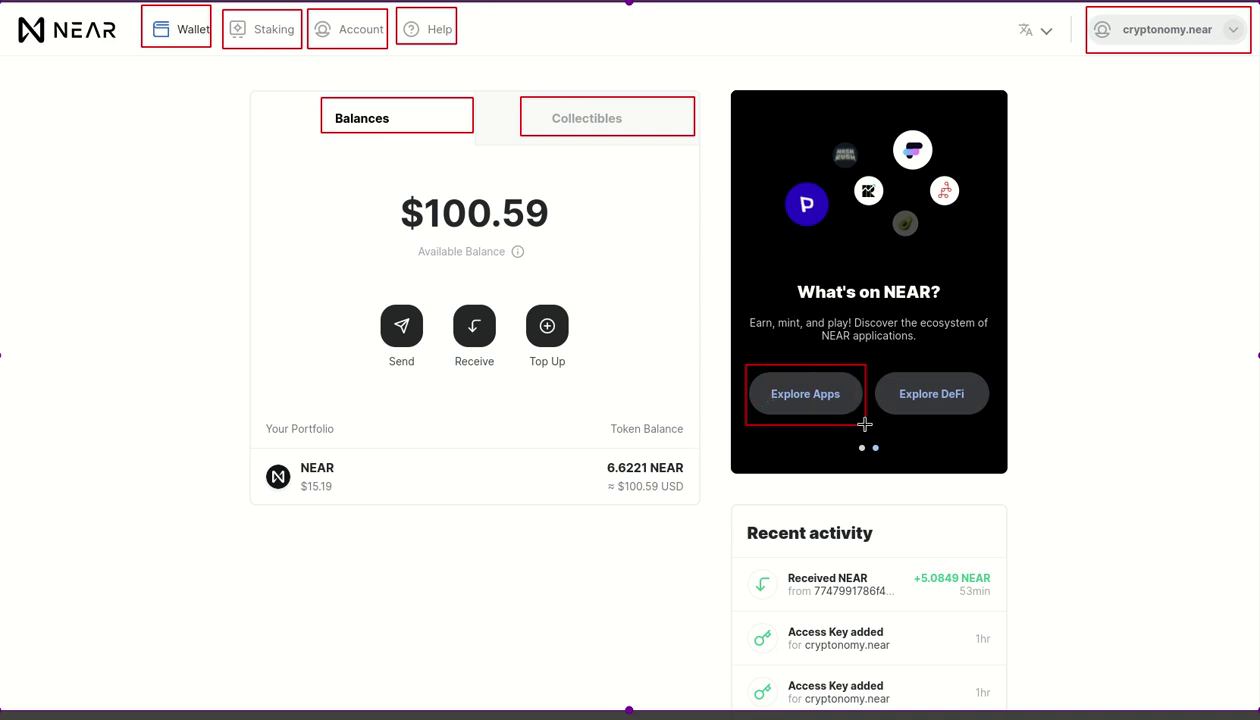
{"action": "mouse_move", "coordinate": [874, 366]}
{"action": "left_mouse_down"}
{"action": "mouse_move", "coordinate": [921, 420]}
{"action": "mouse_move", "coordinate": [989, 426]}
{"action": "left_mouse_up"}
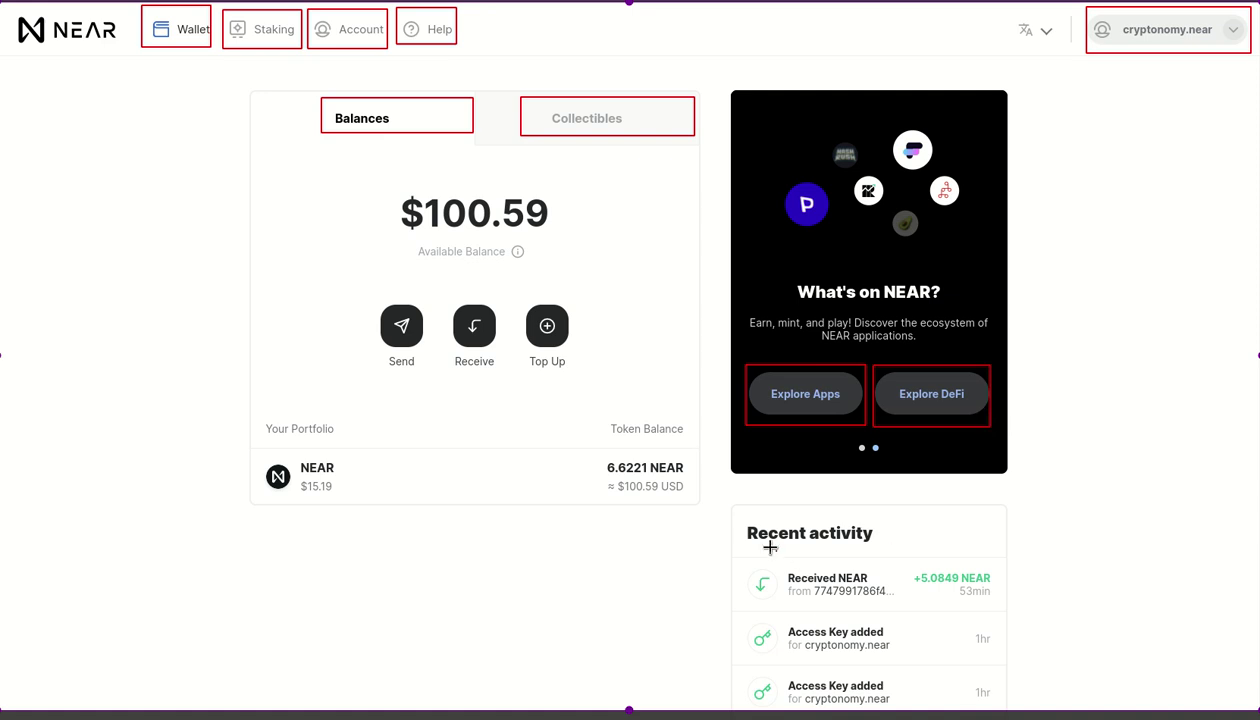
{"action": "mouse_move", "coordinate": [715, 503]}
{"action": "left_mouse_down"}
{"action": "mouse_move", "coordinate": [845, 719]}
{"action": "mouse_move", "coordinate": [1017, 691]}
{"action": "left_mouse_up"}
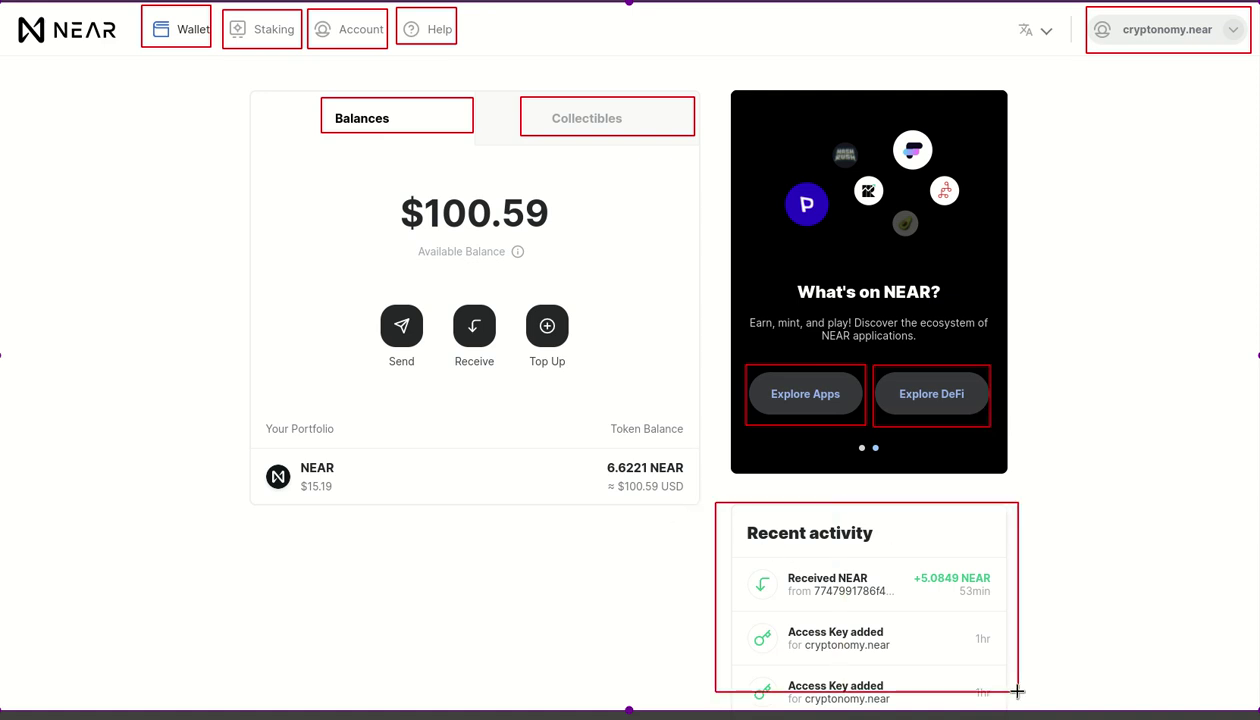
{"action": "key", "text": "Escape"}
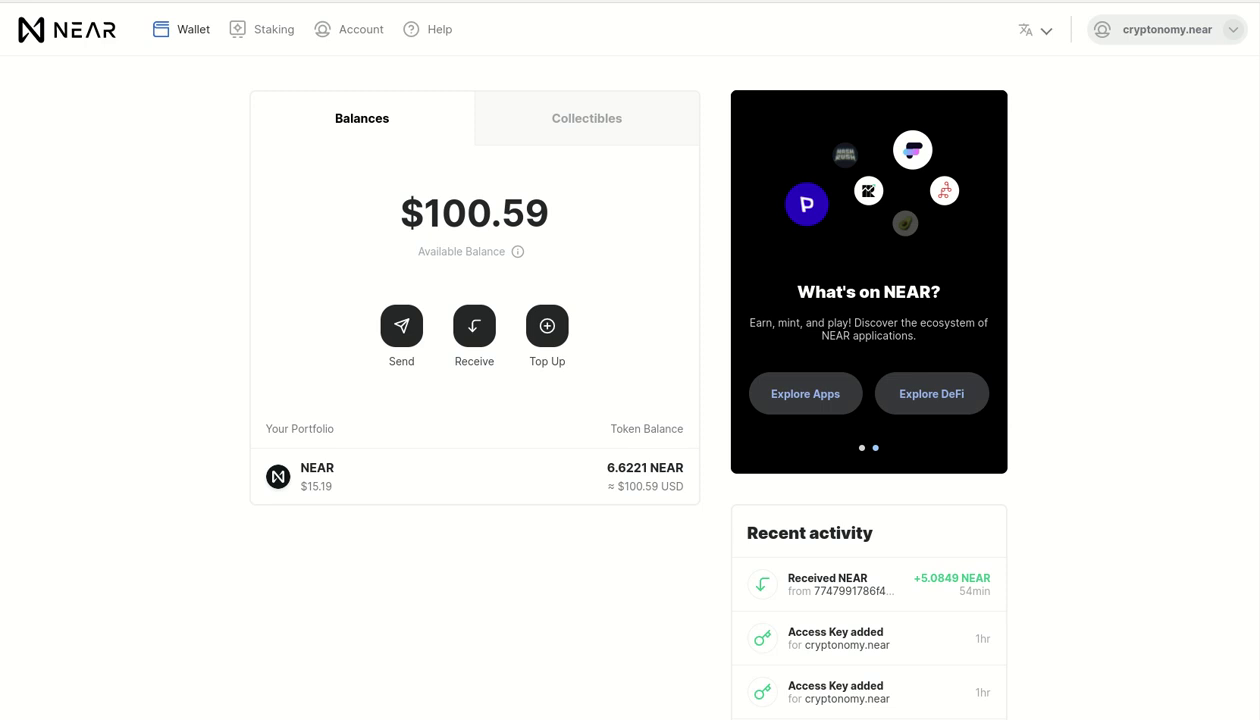
- Show the Staking overview with 6.6221 NEAR available, briefly checking the account and language menus
{"action": "left_click", "coordinate": [262, 29]}
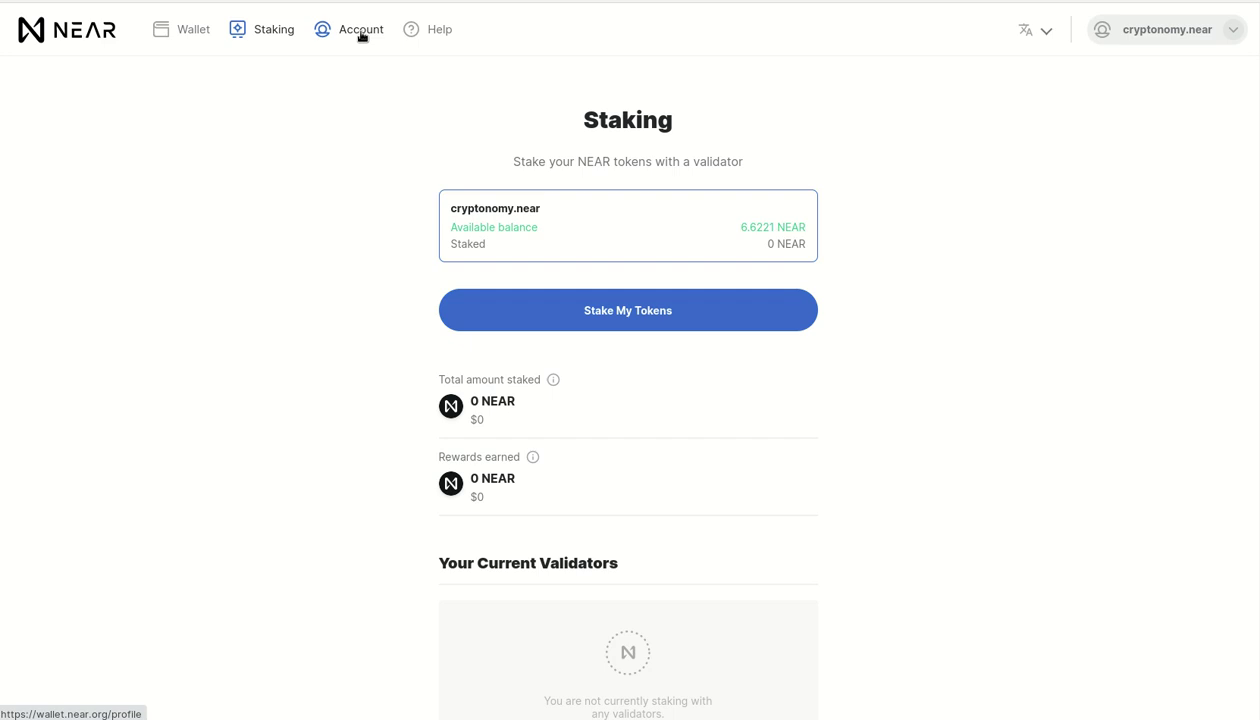
{"action": "left_click", "coordinate": [1236, 36]}
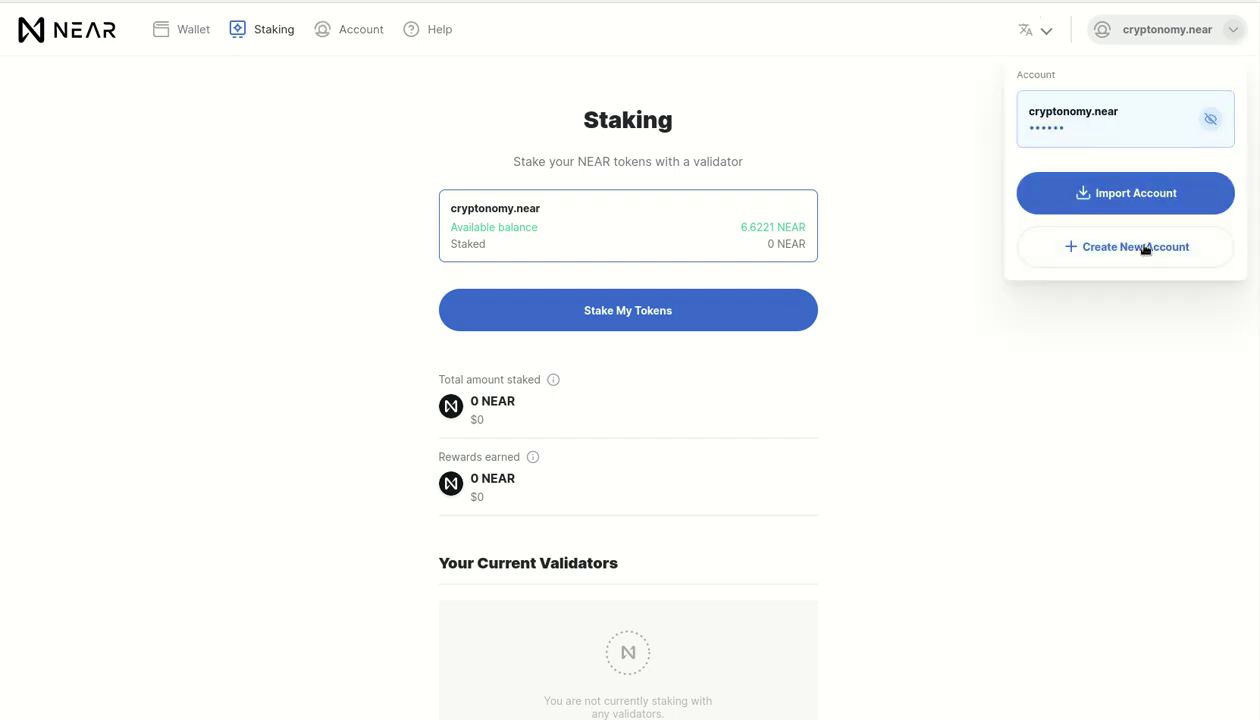
{"action": "left_click", "coordinate": [907, 133]}
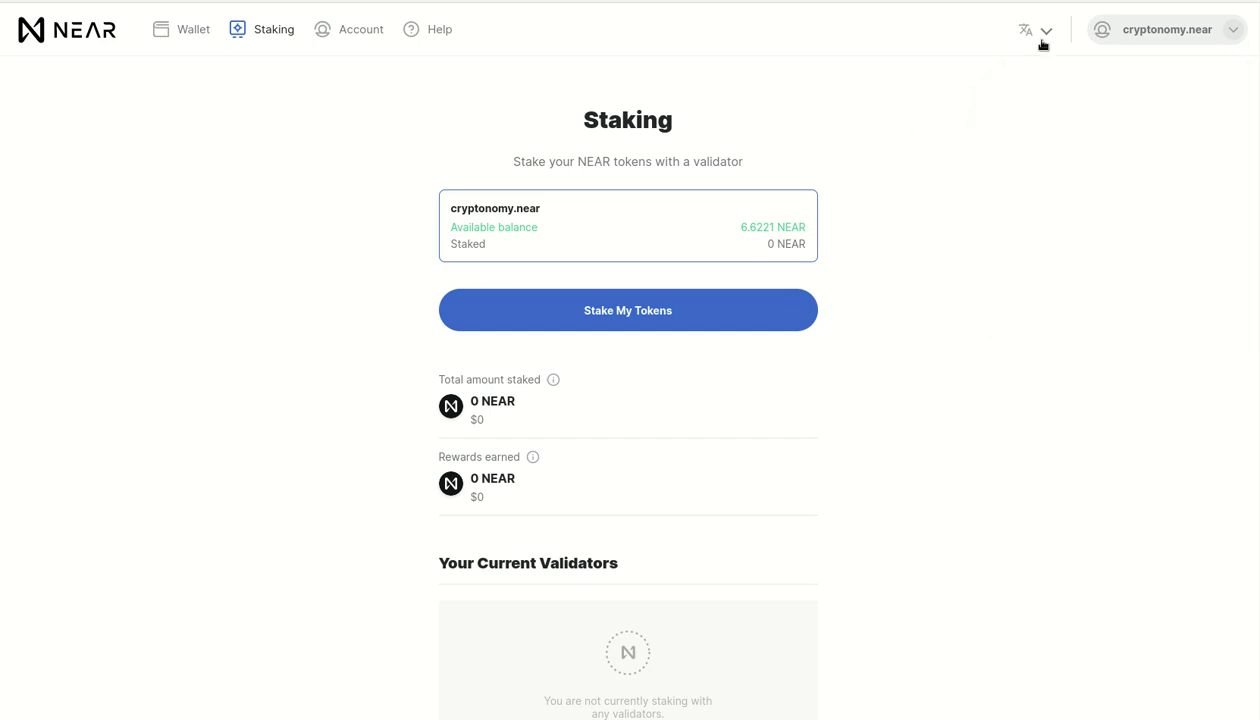
{"action": "left_click", "coordinate": [1043, 40]}
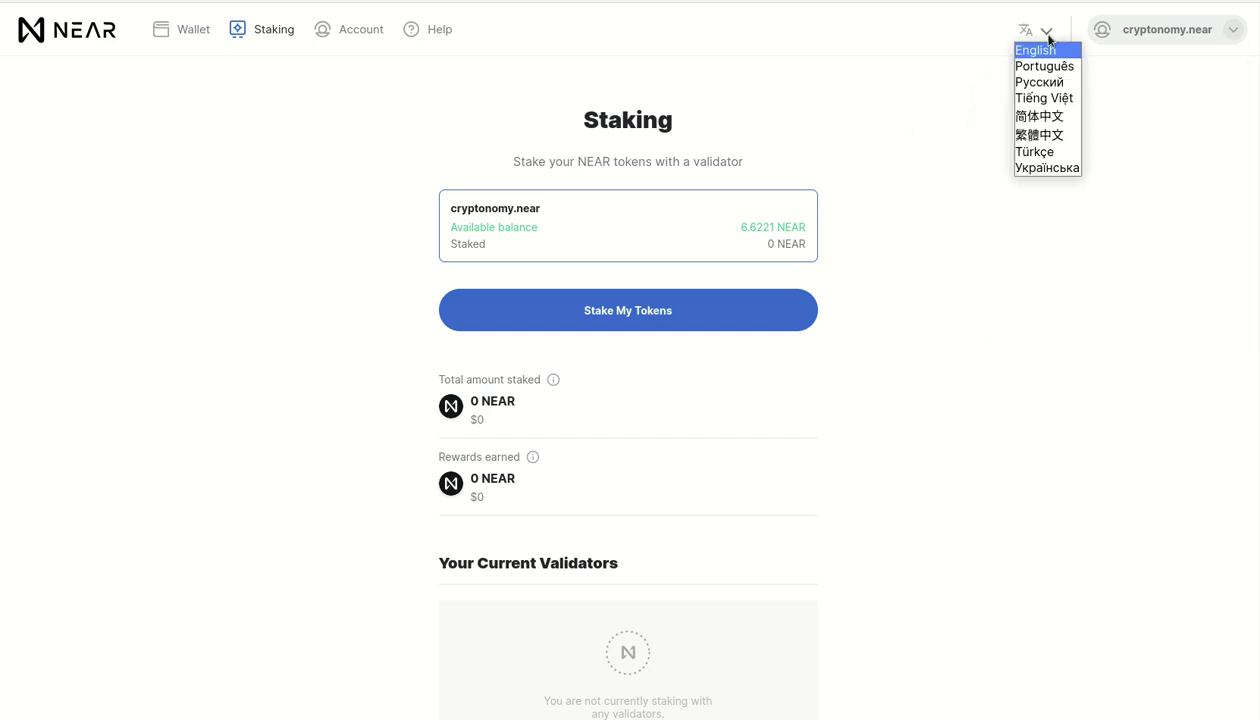
{"action": "left_click", "coordinate": [911, 145]}
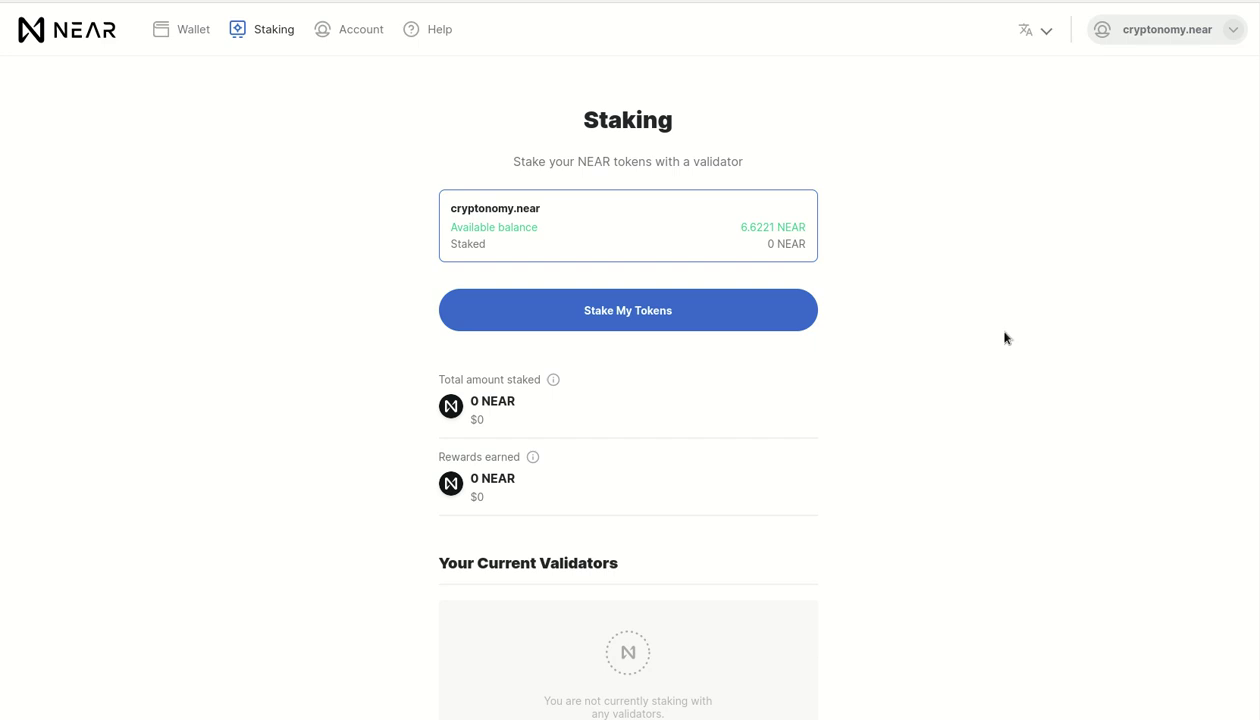
{"action": "scroll", "coordinate": [1052, 357], "scroll_direction": "down", "scroll_amount": 1}
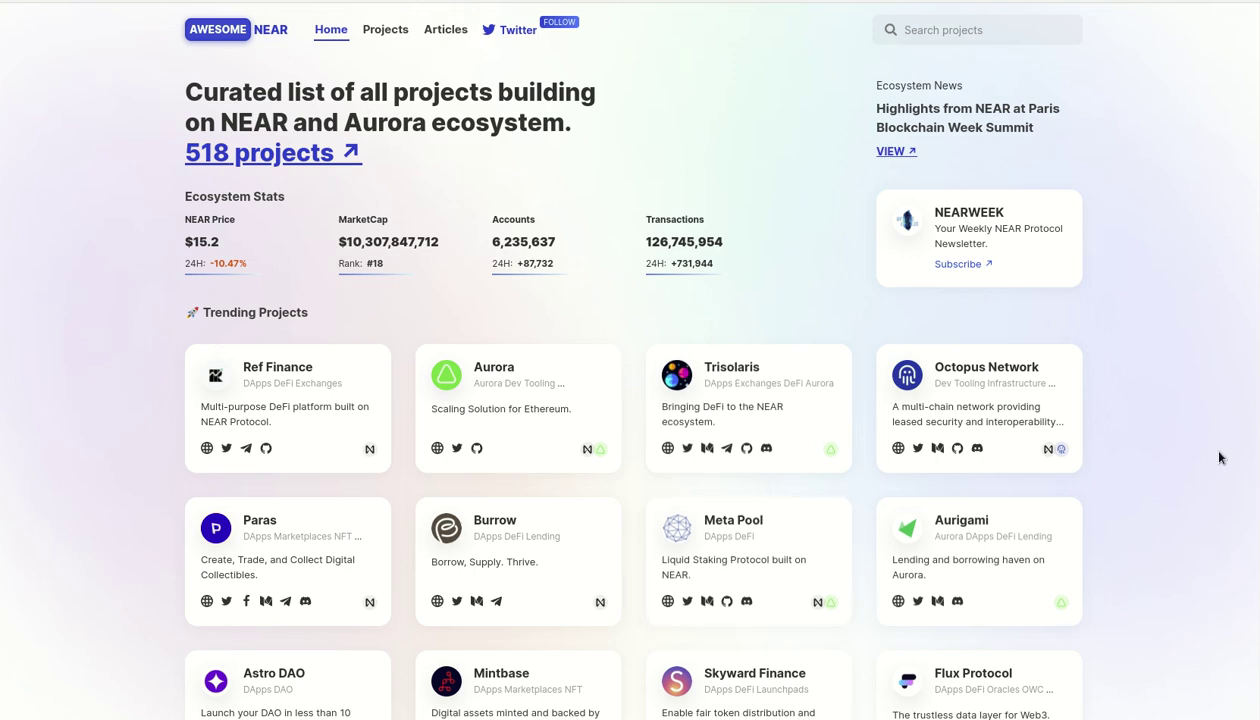
- Browse Awesome NEAR and scroll through its 120-project DeFi category listings
{"action": "scroll", "coordinate": [1218, 457], "scroll_direction": "down", "scroll_amount": 3}
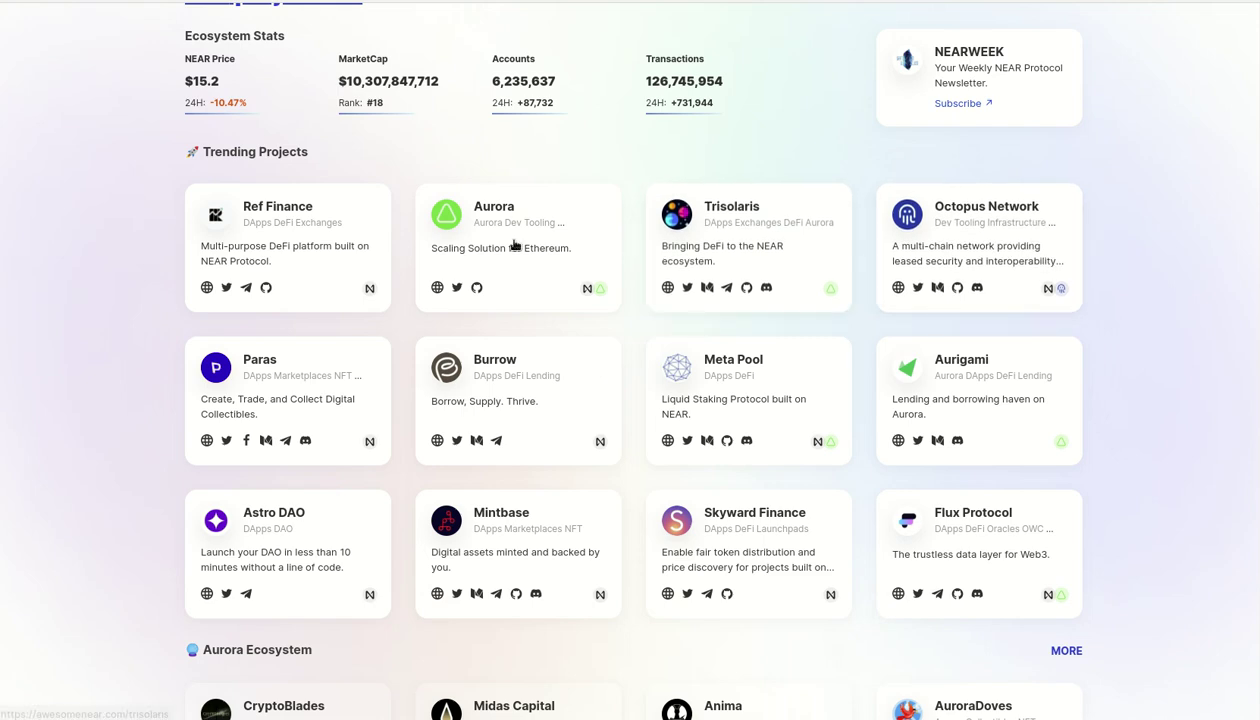
{"action": "scroll", "coordinate": [1070, 338], "scroll_direction": "down", "scroll_amount": 2}
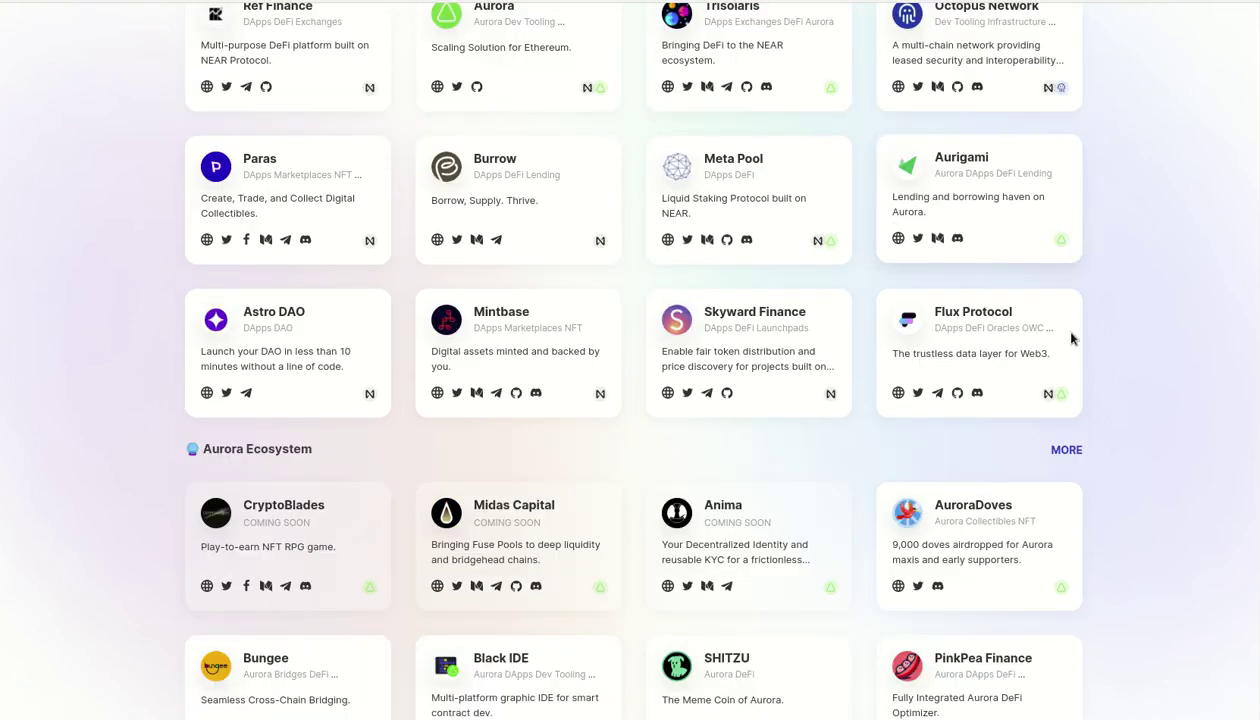
{"action": "scroll", "coordinate": [1070, 338], "scroll_direction": "down", "scroll_amount": 3}
{"action": "scroll", "coordinate": [1070, 338], "scroll_direction": "down", "scroll_amount": 2}
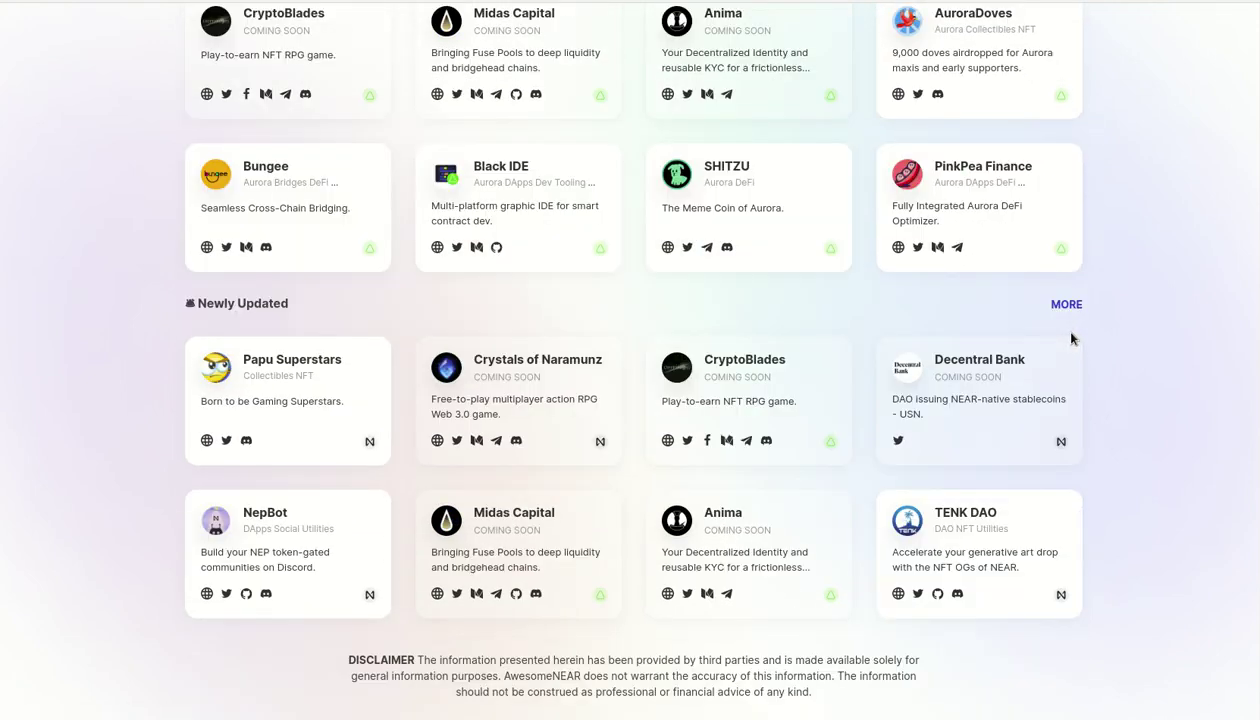
{"action": "scroll", "coordinate": [1070, 338], "scroll_direction": "up", "scroll_amount": 7}
{"action": "scroll", "coordinate": [1070, 338], "scroll_direction": "up", "scroll_amount": 1}
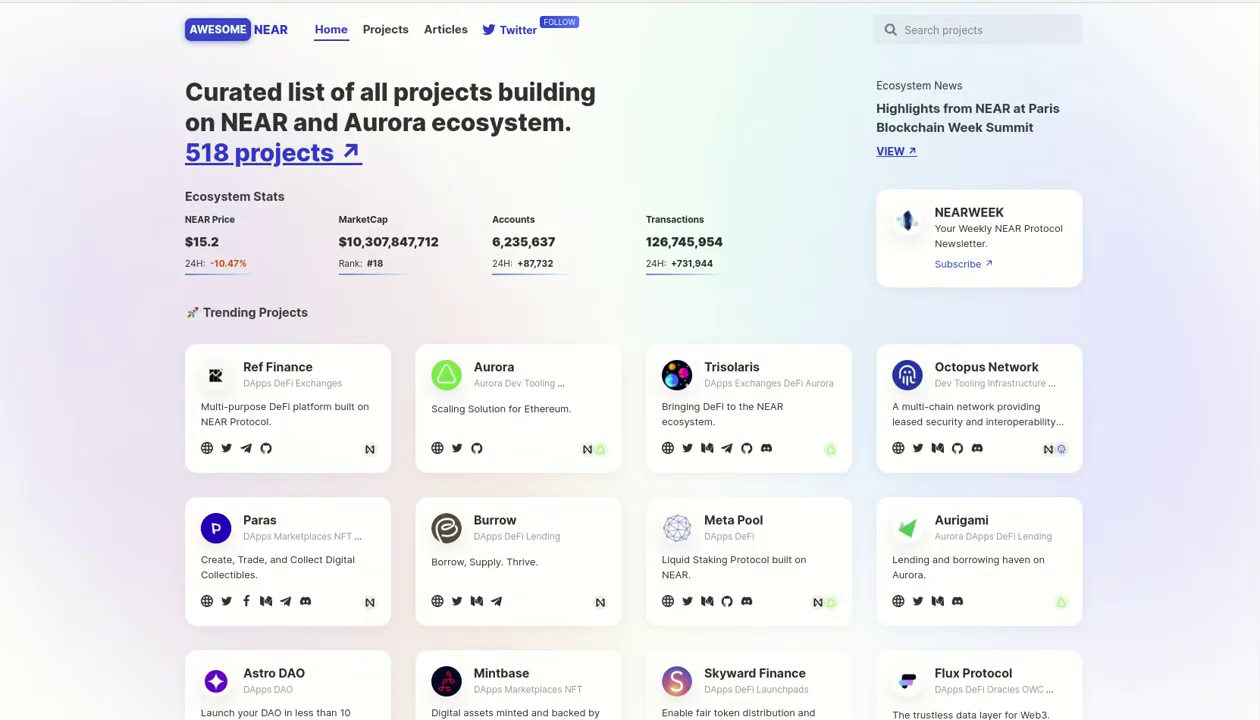
{"action": "key", "text": "Return"}
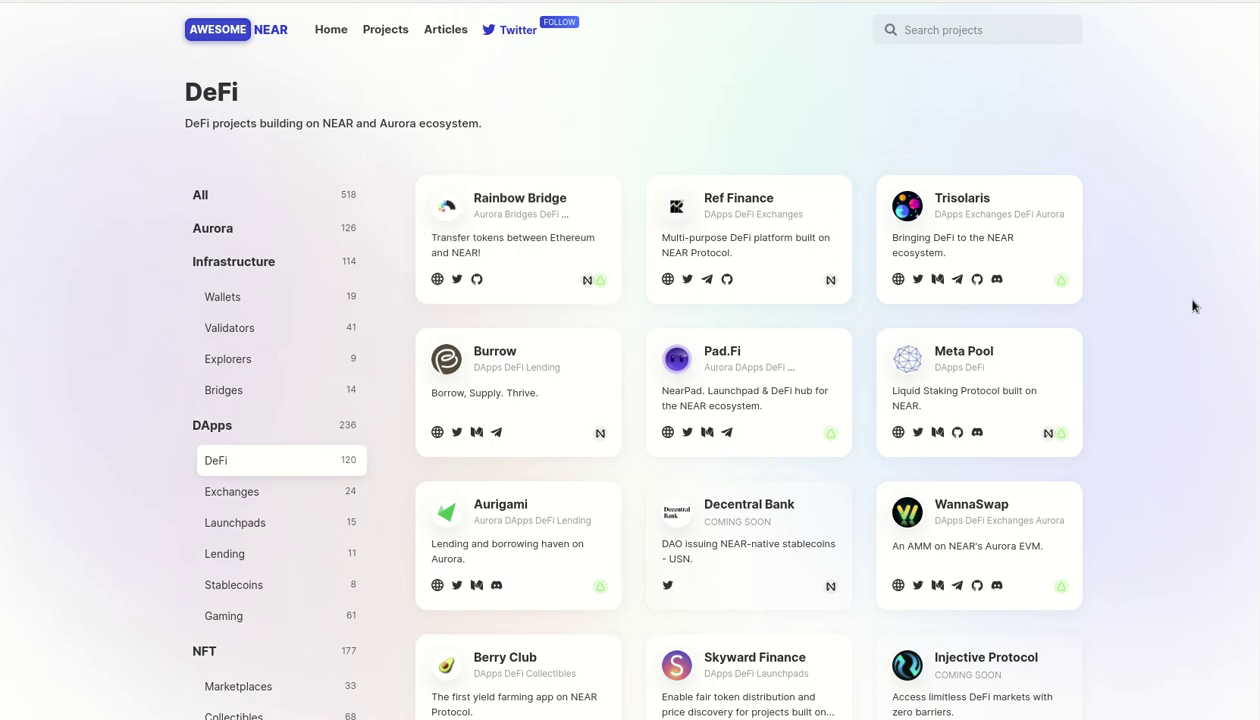
{"action": "scroll", "coordinate": [1195, 310], "scroll_direction": "down", "scroll_amount": 2}
{"action": "scroll", "coordinate": [1197, 316], "scroll_direction": "down", "scroll_amount": 4}
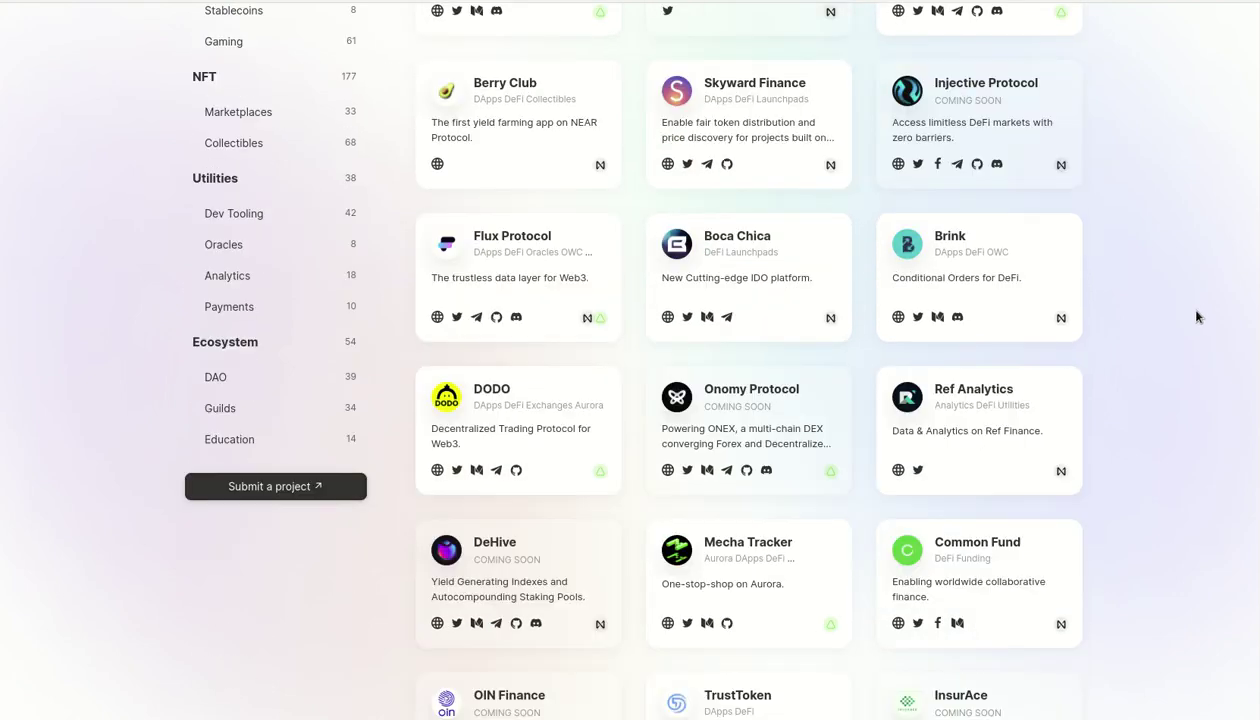
{"action": "scroll", "coordinate": [1197, 316], "scroll_direction": "up", "scroll_amount": 4}
{"action": "scroll", "coordinate": [1198, 316], "scroll_direction": "up", "scroll_amount": 2}
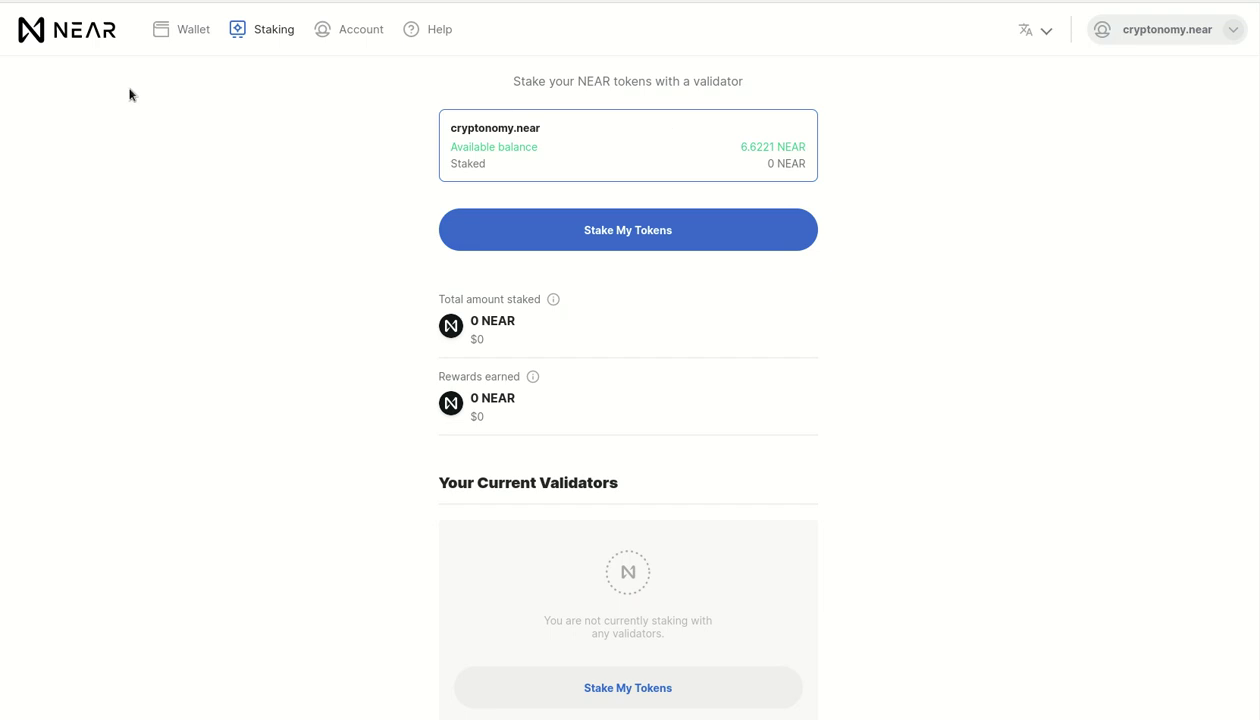
- Scroll the Stake My Tokens validator list and select centurion.poolv1.near, with its 1% fee
{"action": "left_click", "coordinate": [651, 235]}
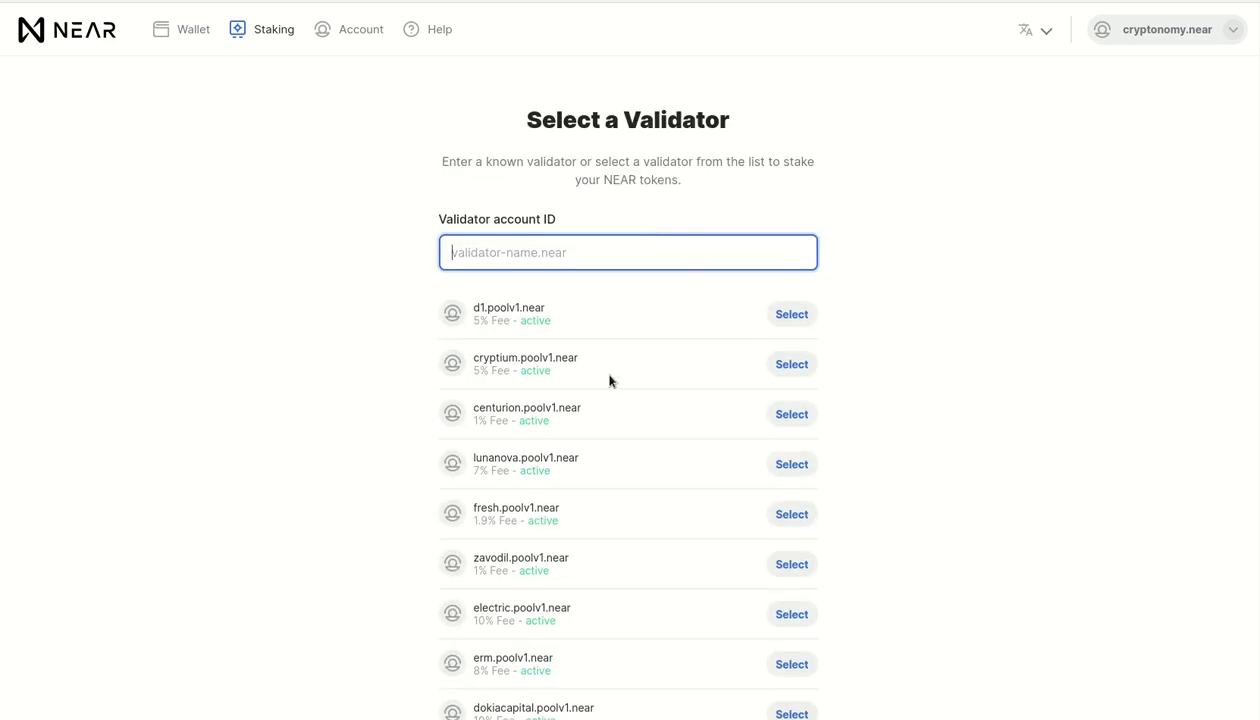
{"action": "scroll", "coordinate": [610, 381], "scroll_direction": "down", "scroll_amount": 1}
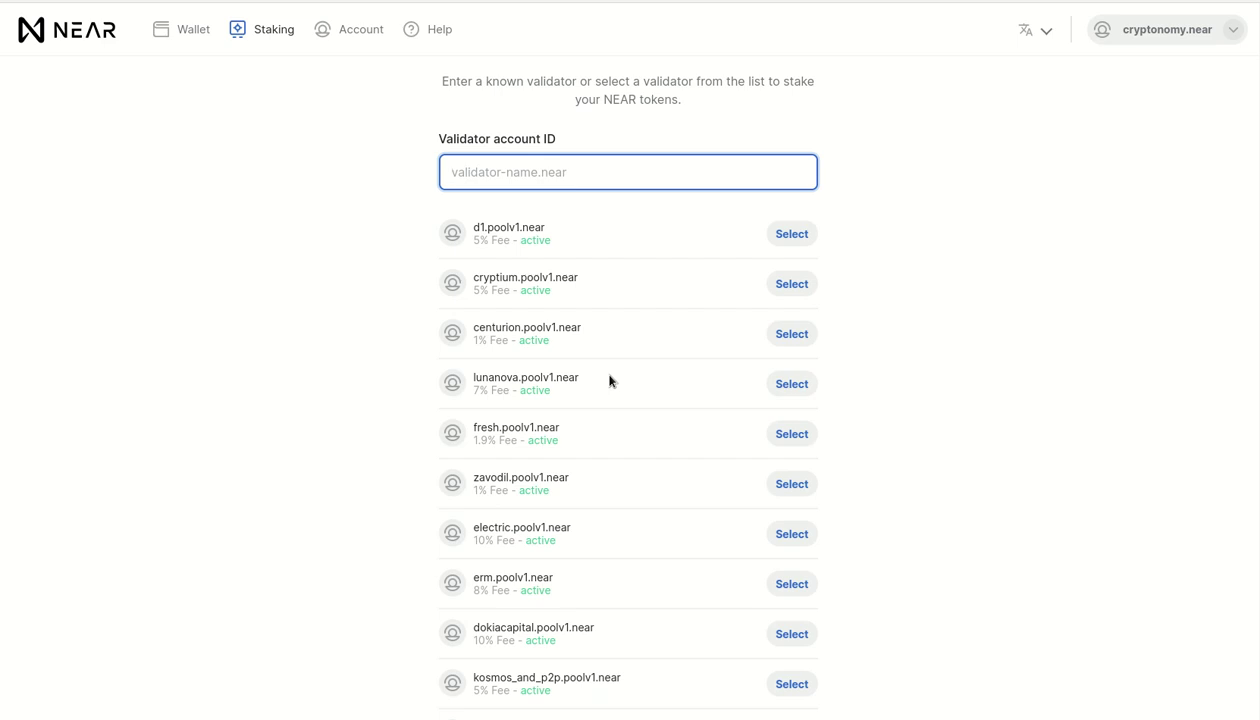
{"action": "scroll", "coordinate": [610, 381], "scroll_direction": "down", "scroll_amount": 1}
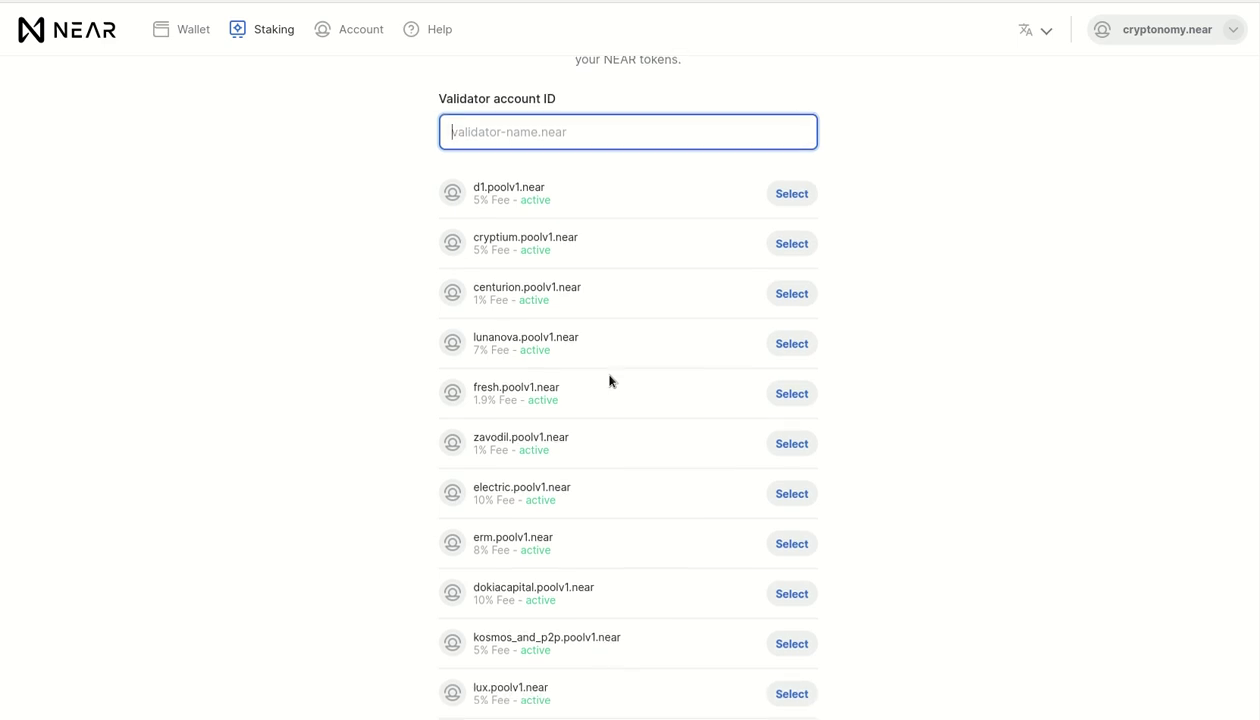
{"action": "scroll", "coordinate": [610, 381], "scroll_direction": "down", "scroll_amount": 5}
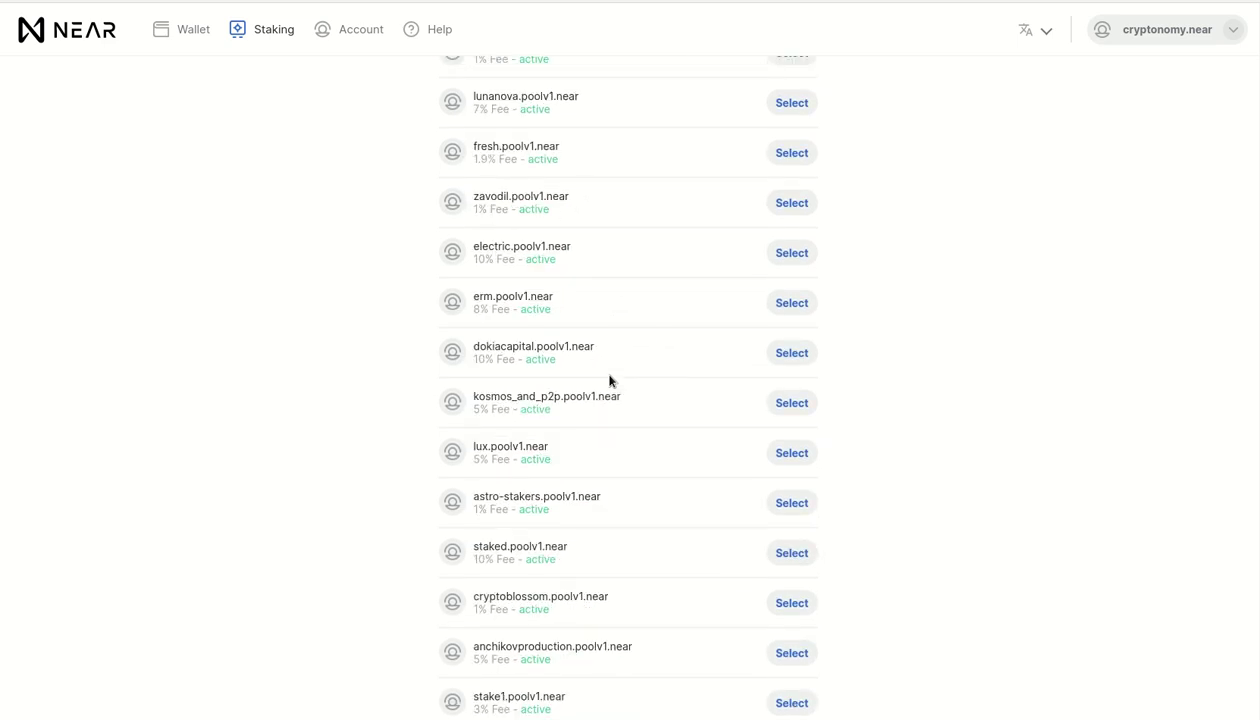
{"action": "scroll", "coordinate": [610, 381], "scroll_direction": "down", "scroll_amount": 3}
{"action": "scroll", "coordinate": [610, 381], "scroll_direction": "down", "scroll_amount": 5}
{"action": "scroll", "coordinate": [610, 381], "scroll_direction": "down", "scroll_amount": 3}
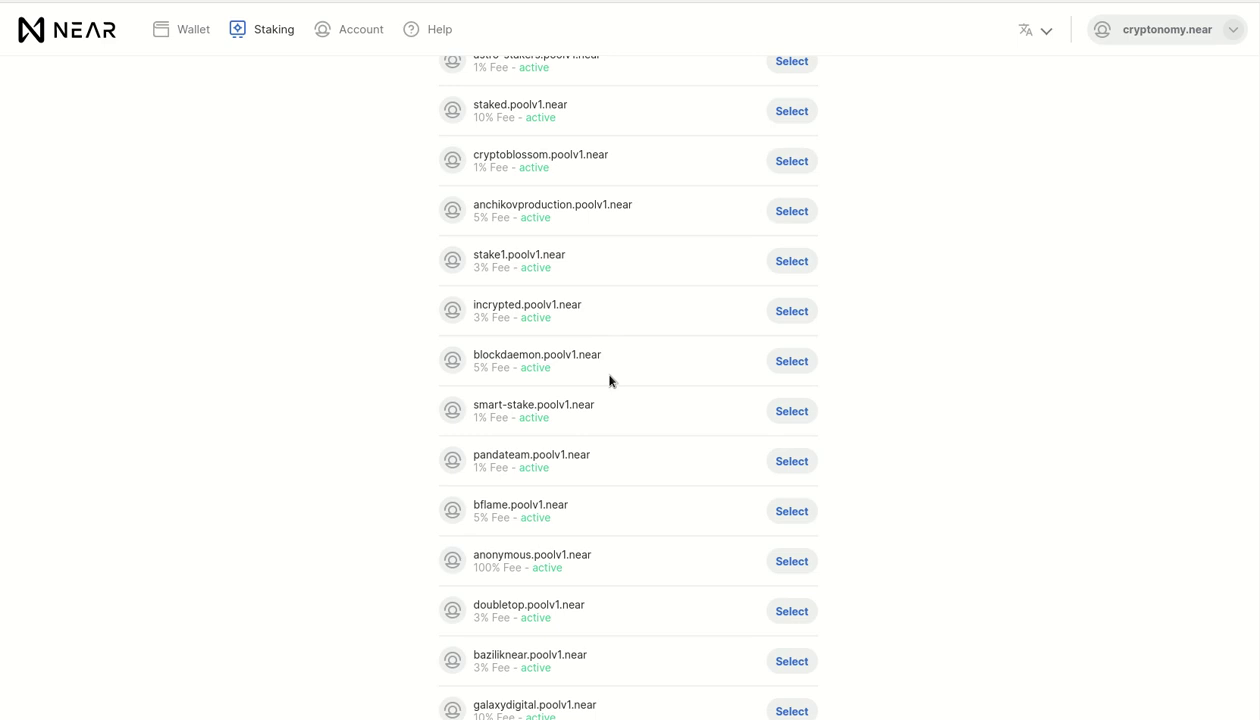
{"action": "scroll", "coordinate": [610, 381], "scroll_direction": "down", "scroll_amount": 3}
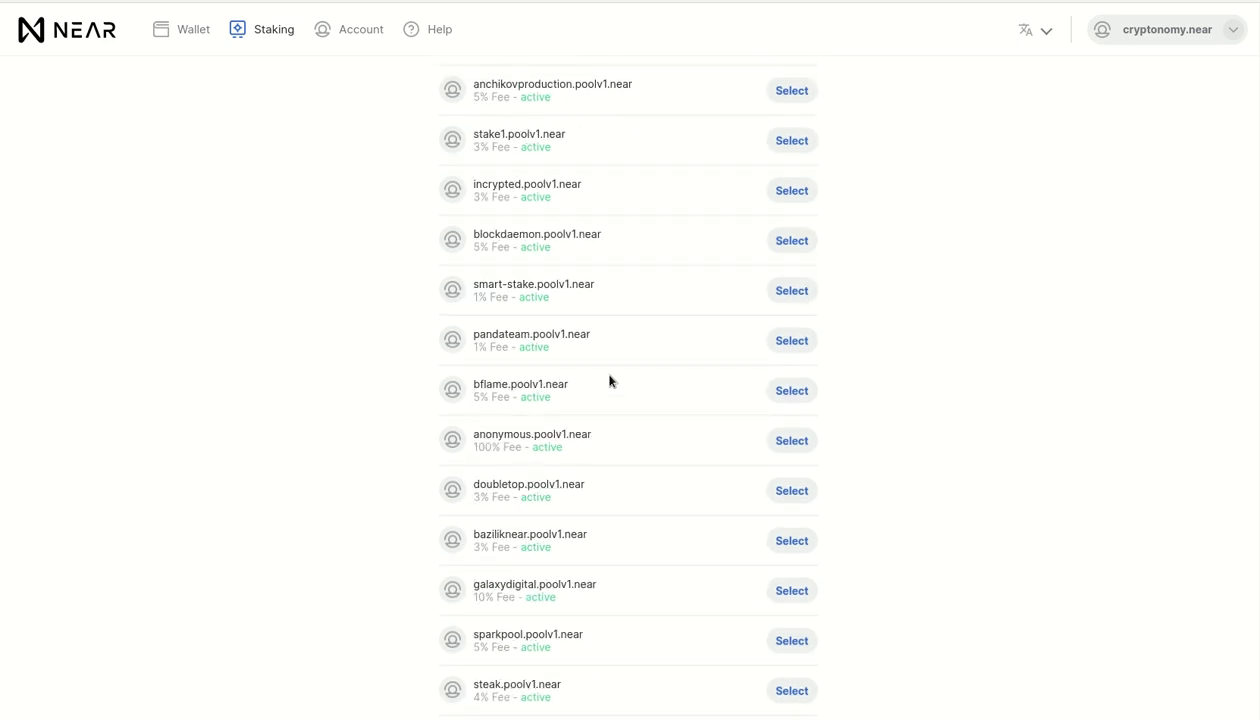
{"action": "scroll", "coordinate": [610, 381], "scroll_direction": "down", "scroll_amount": 1}
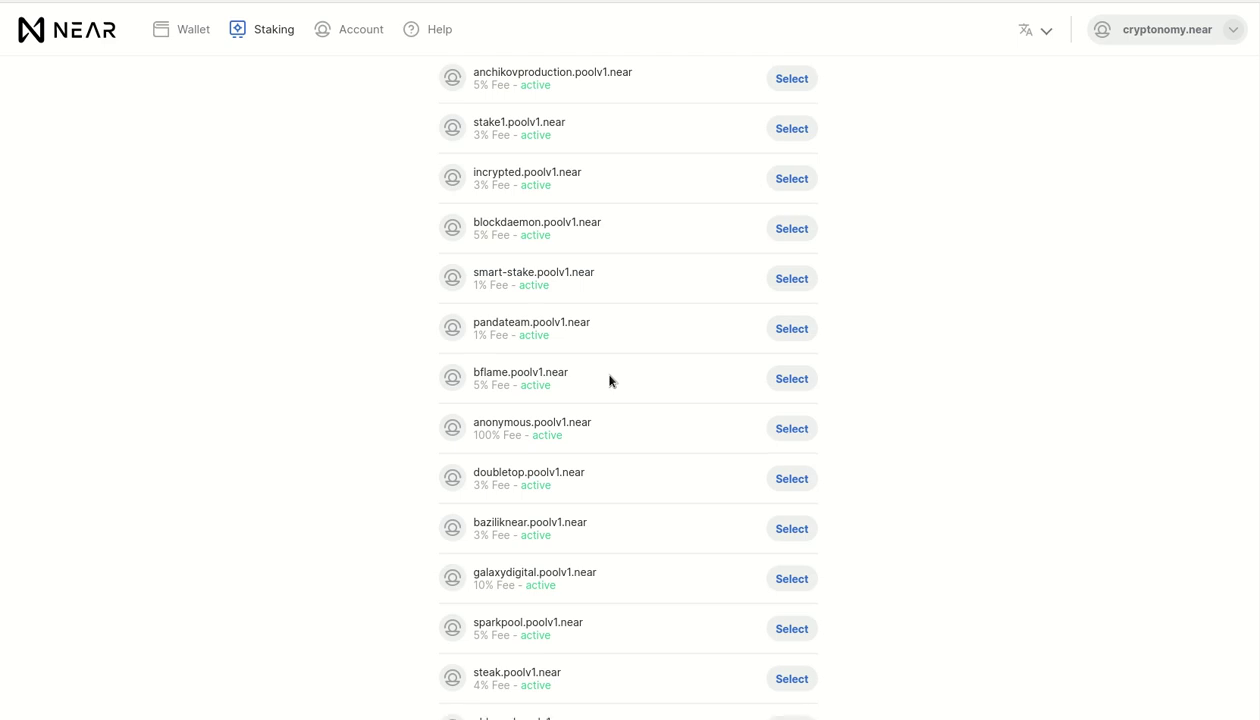
{"action": "scroll", "coordinate": [610, 381], "scroll_direction": "up", "scroll_amount": 20}
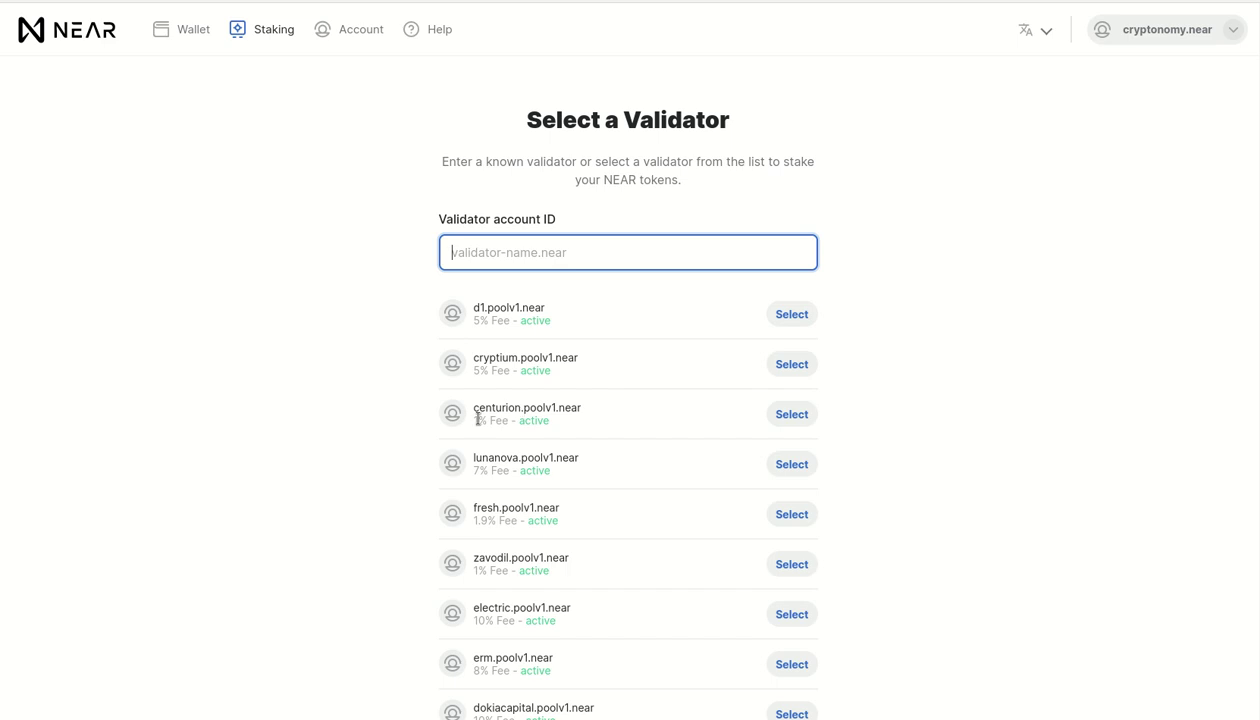
{"action": "left_click", "coordinate": [805, 418]}
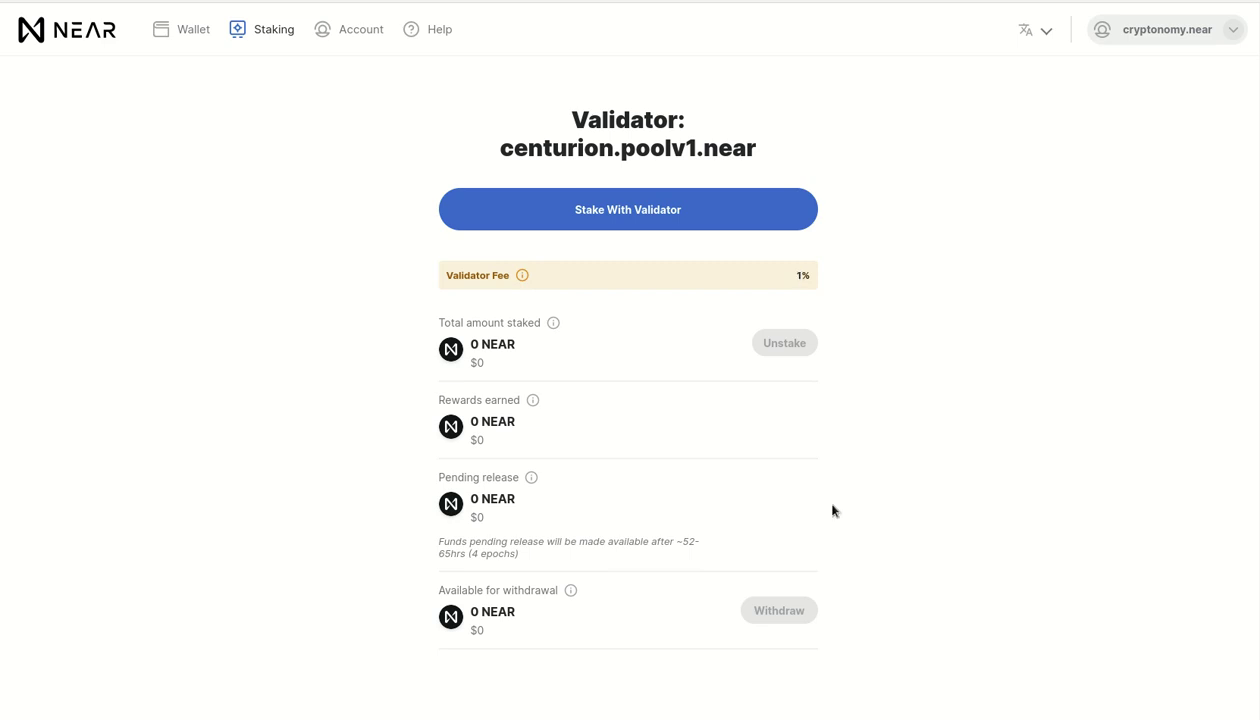
- Enter the full balance for centurion.poolv1.near, then view the Account page's 2FA status
{"action": "left_click", "coordinate": [626, 211]}
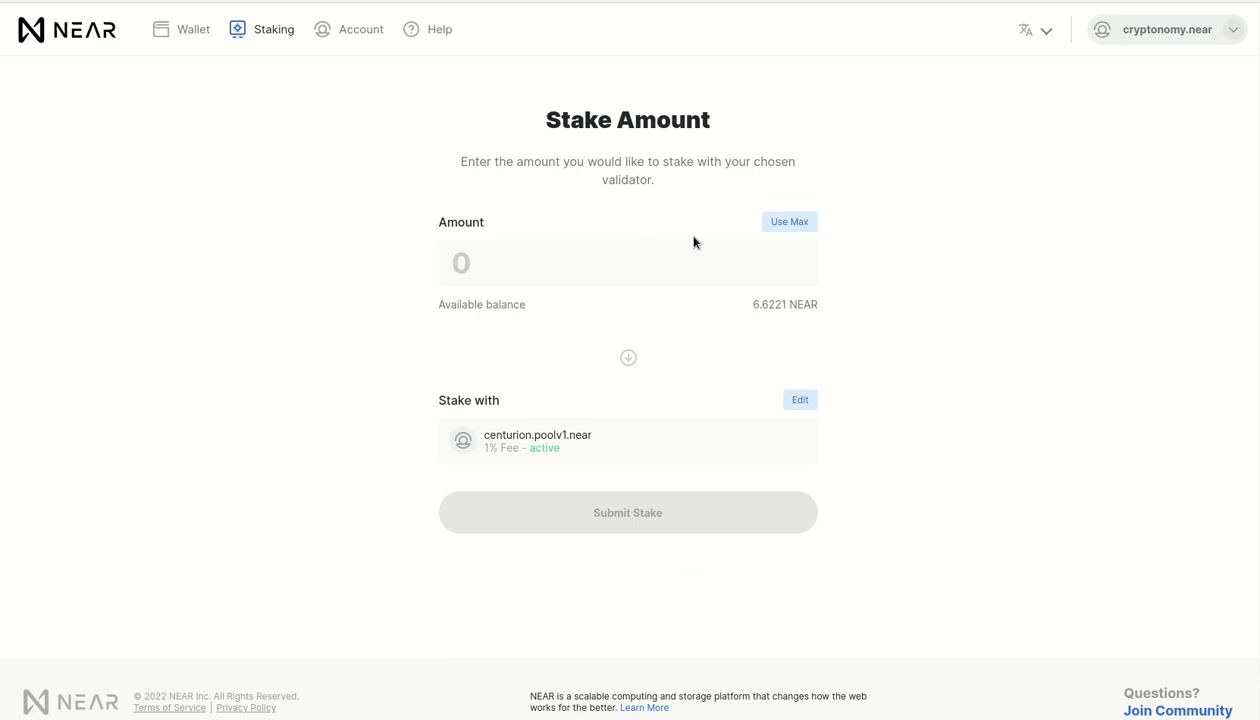
{"action": "left_click", "coordinate": [790, 224]}
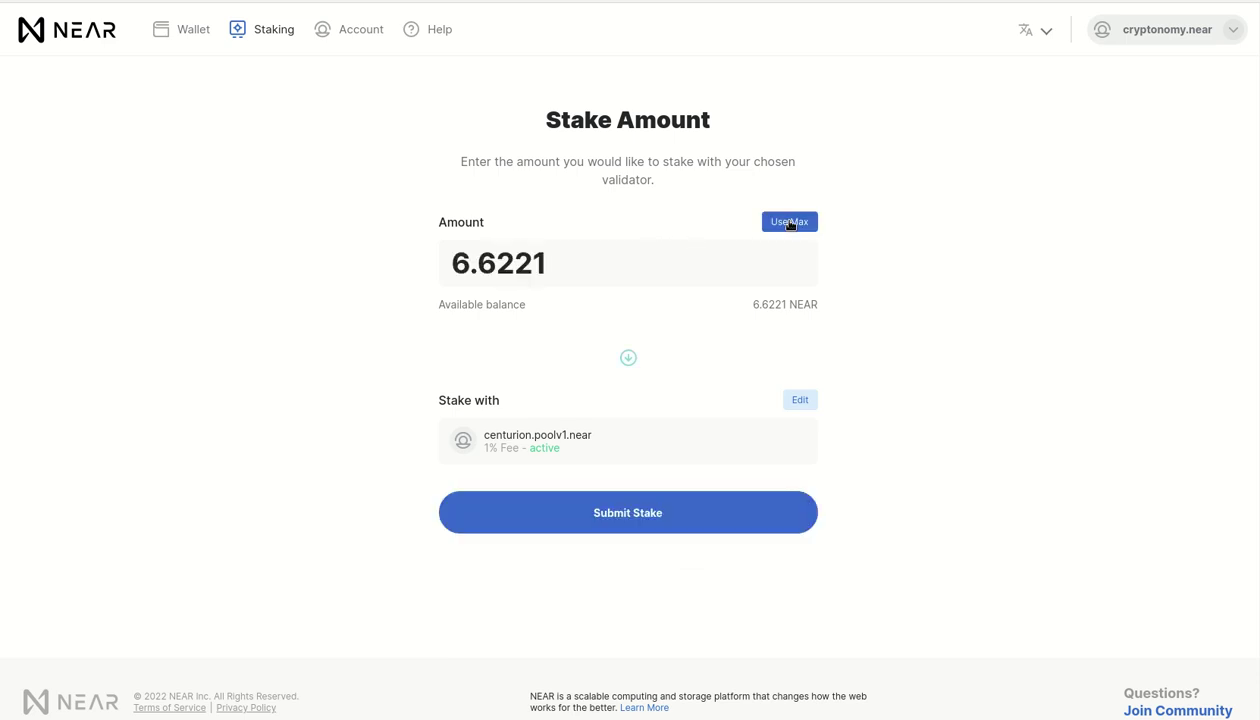
{"action": "left_click", "coordinate": [176, 34]}
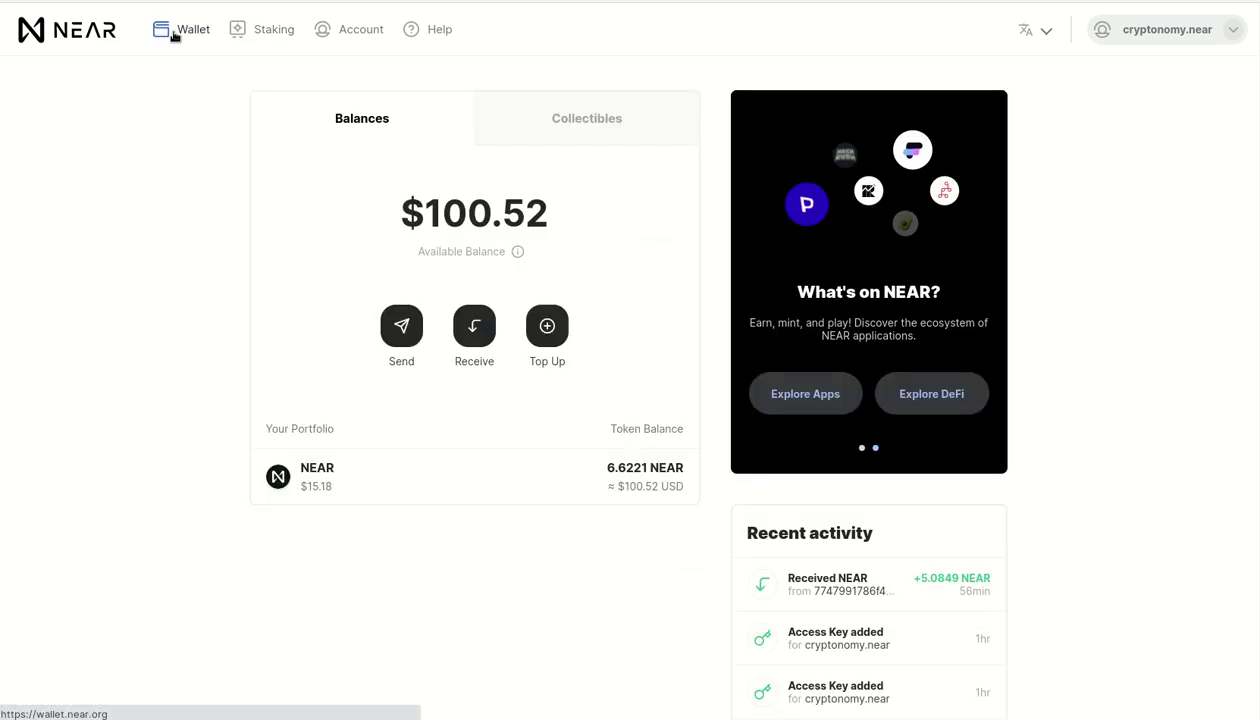
{"action": "left_click", "coordinate": [350, 37]}
{"action": "scroll", "coordinate": [1084, 292], "scroll_direction": "down", "scroll_amount": 3}
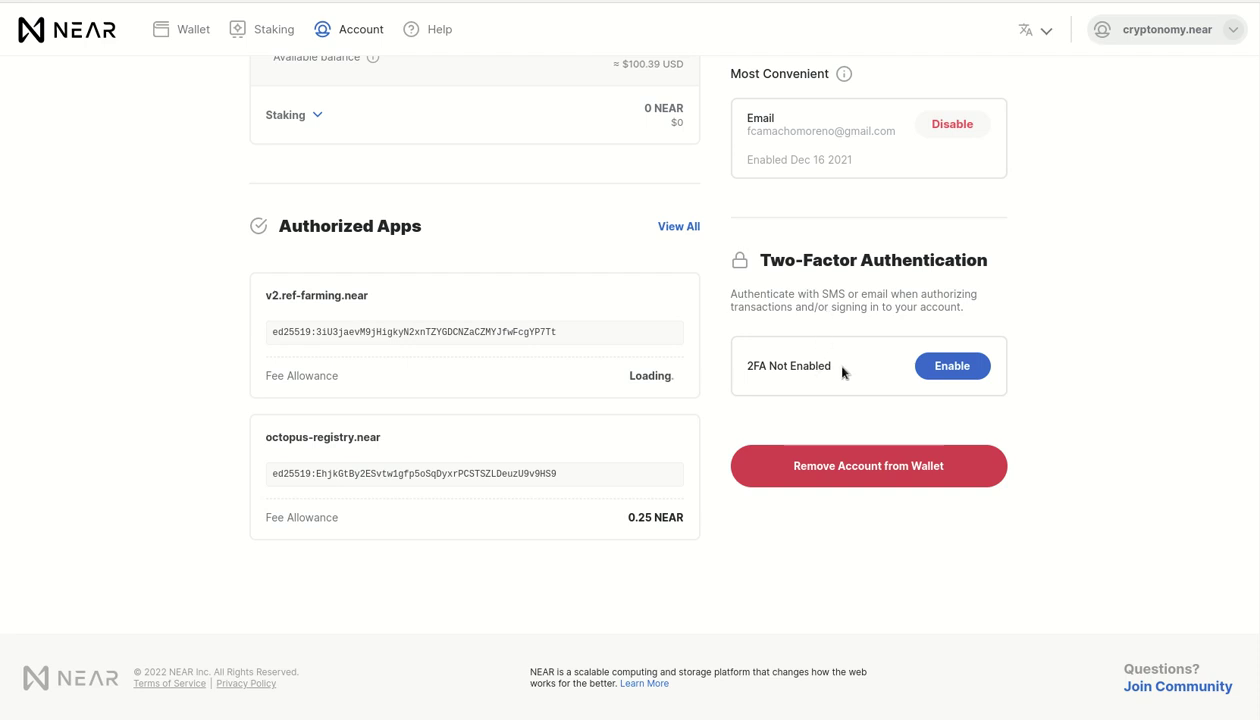
- Enable two-factor authentication by choosing a verification method and confirming the setup
{"action": "left_click", "coordinate": [953, 367]}
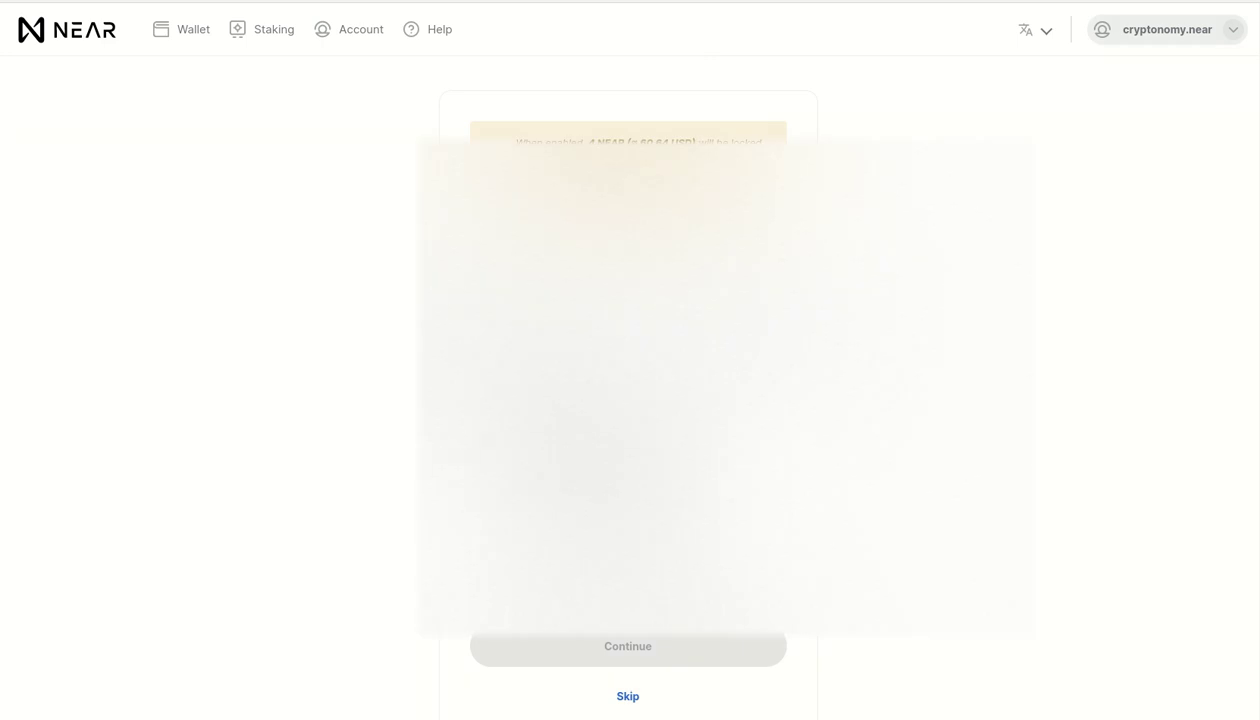
{"action": "left_click", "coordinate": [630, 585]}
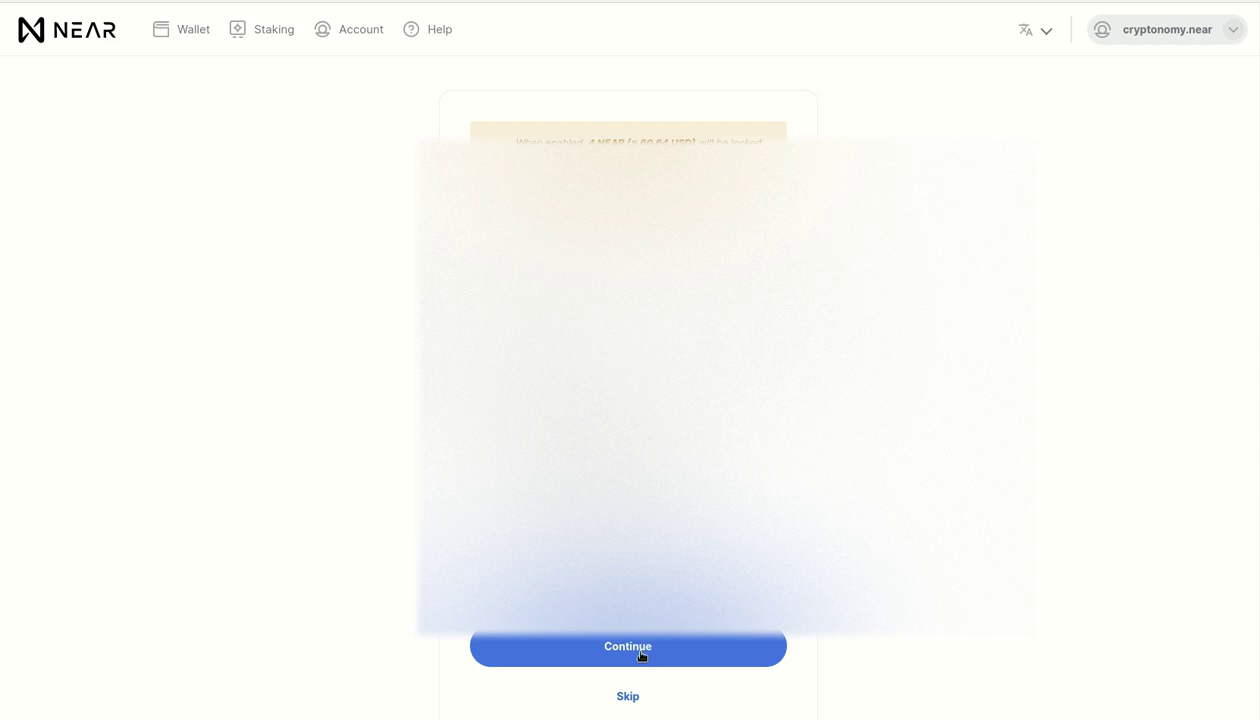
{"action": "left_click", "coordinate": [634, 648]}
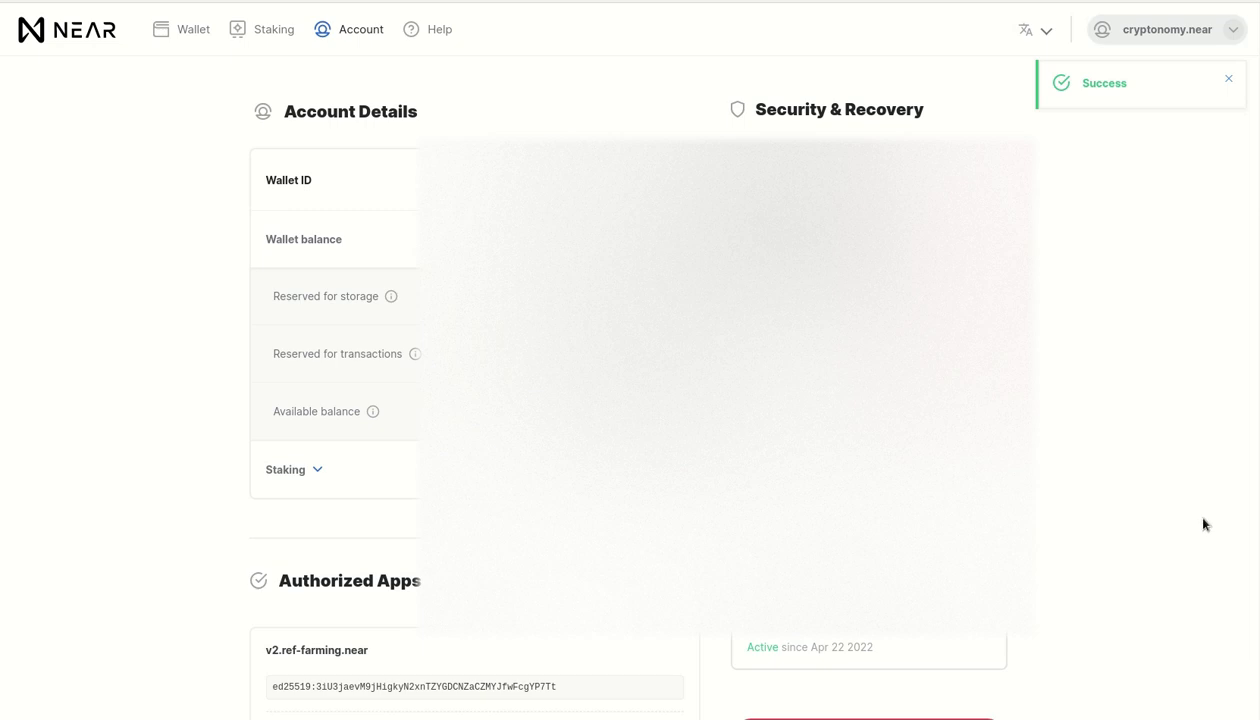
{"action": "scroll", "coordinate": [1204, 522], "scroll_direction": "down", "scroll_amount": 3}
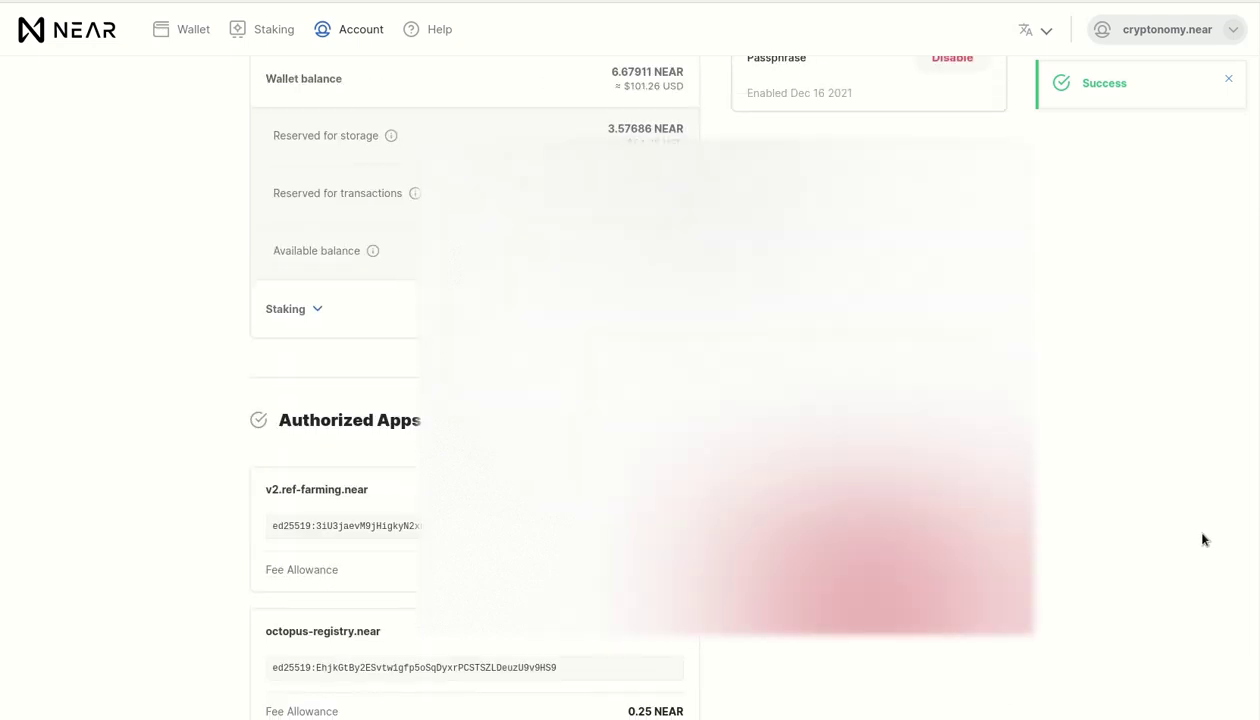
{"action": "scroll", "coordinate": [1204, 540], "scroll_direction": "up", "scroll_amount": 3}
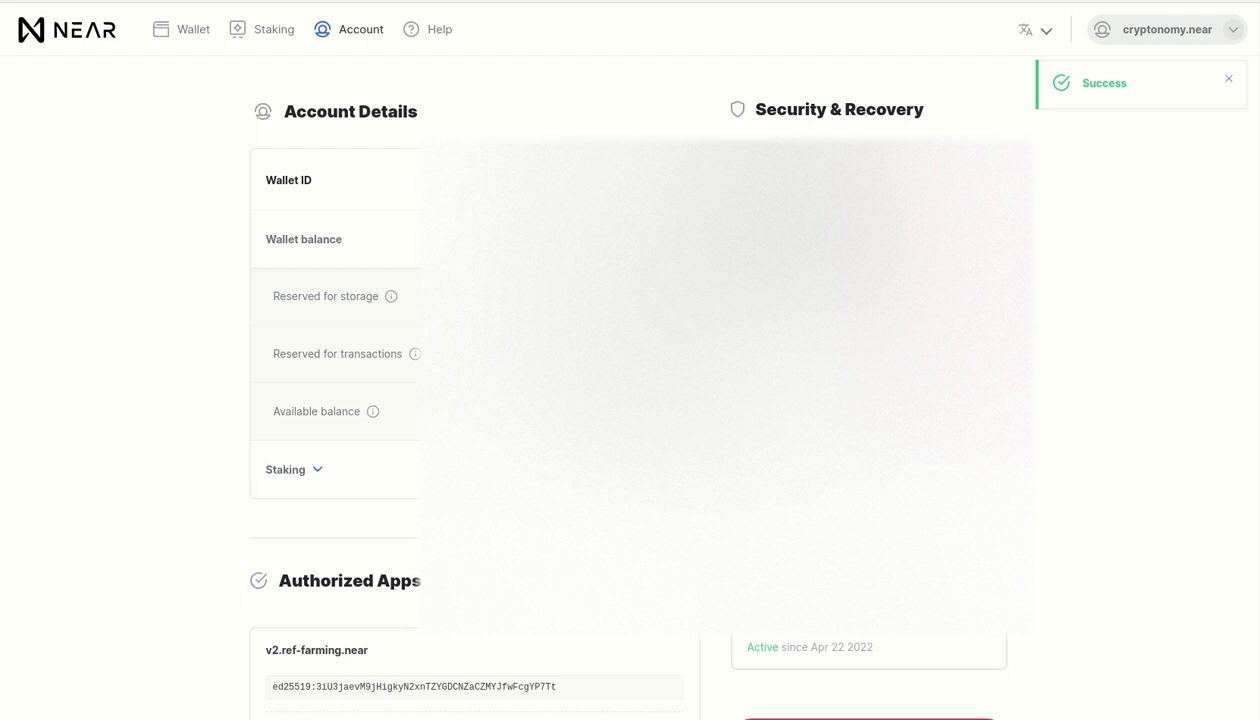
{"action": "scroll", "coordinate": [630, 400], "scroll_direction": "down", "scroll_amount": 3}
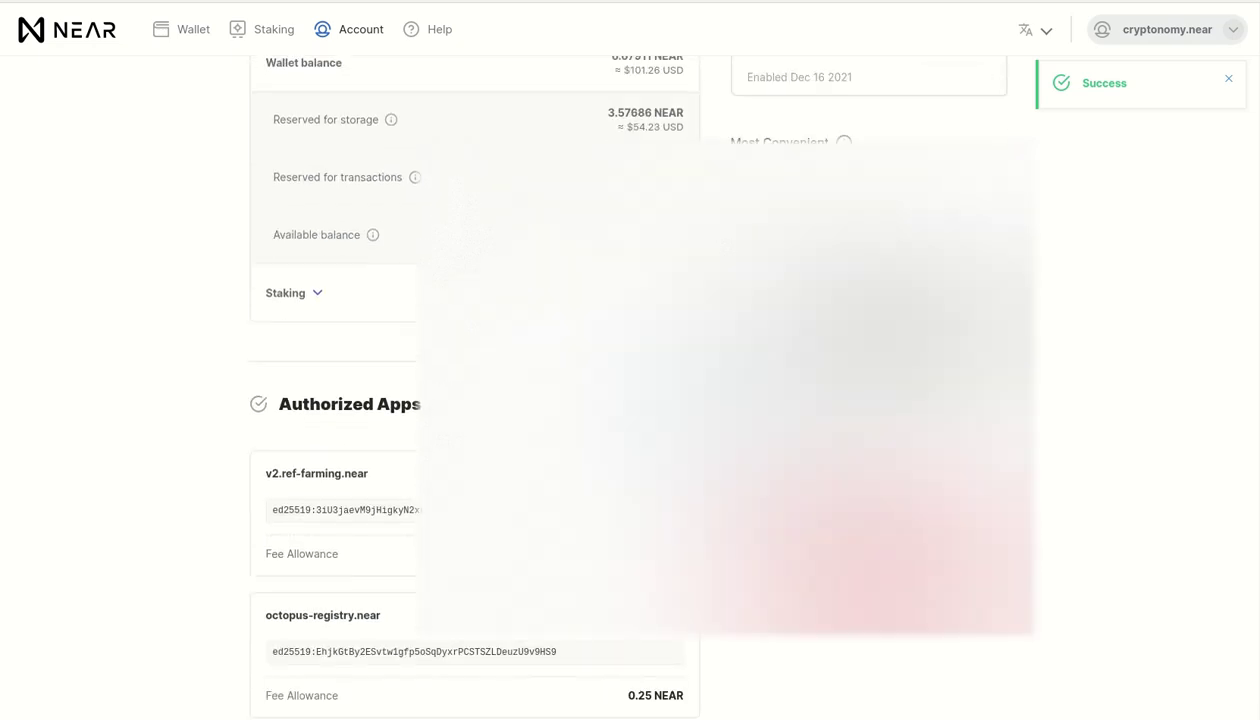
{"action": "scroll", "coordinate": [630, 400], "scroll_direction": "down", "scroll_amount": 2}
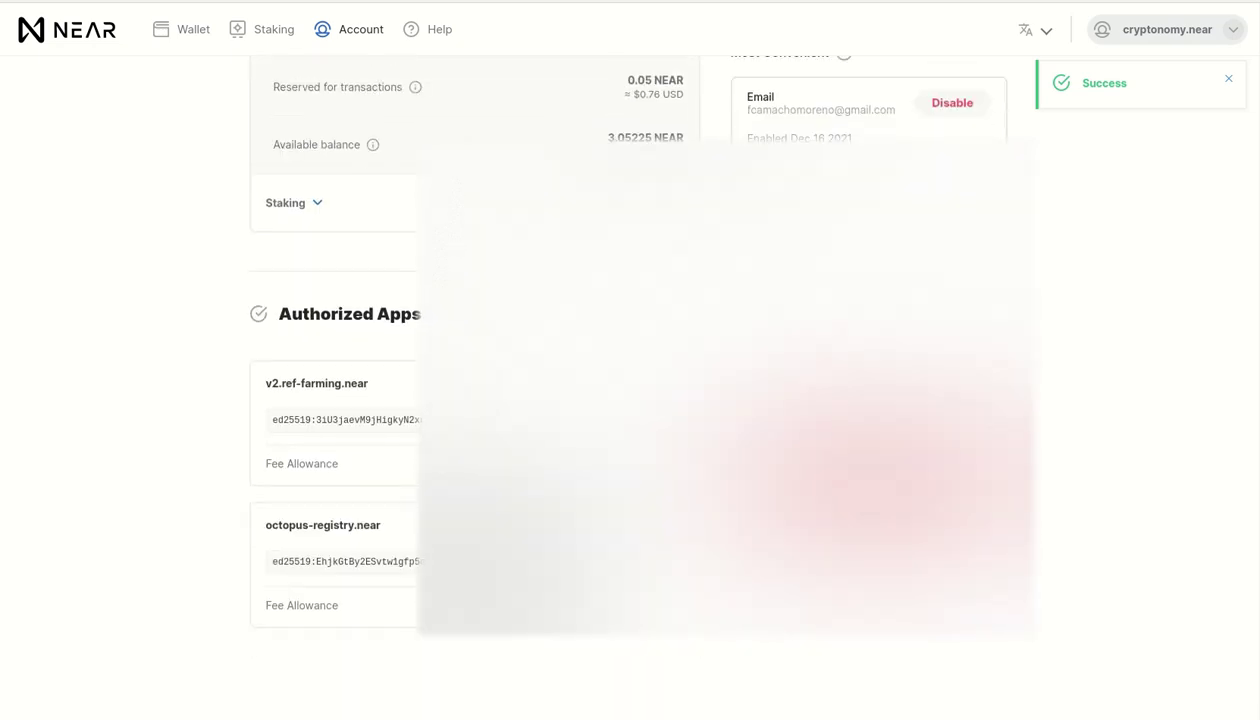
{"action": "scroll", "coordinate": [630, 400], "scroll_direction": "up", "scroll_amount": 5}
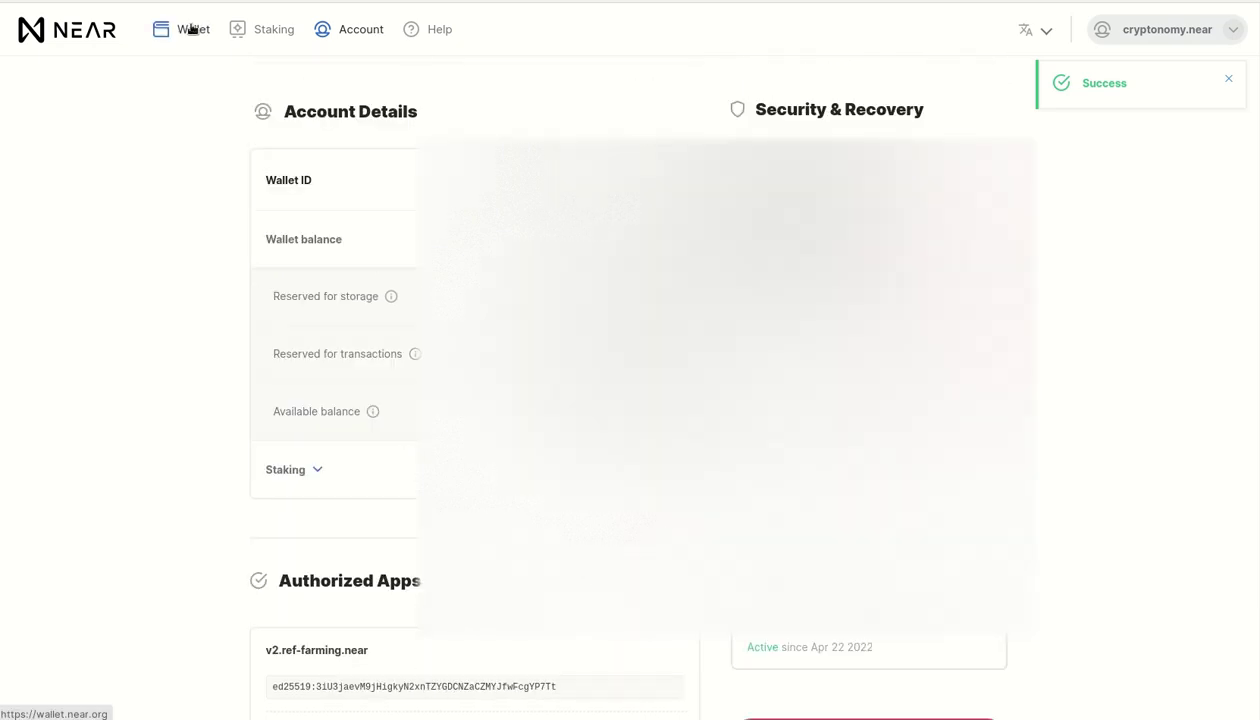
- Pick galactic.poolv1.near (0% fee) from the validator list and enter the full 3.05225 NEAR
{"action": "left_click", "coordinate": [245, 29]}
{"action": "left_click", "coordinate": [668, 314]}
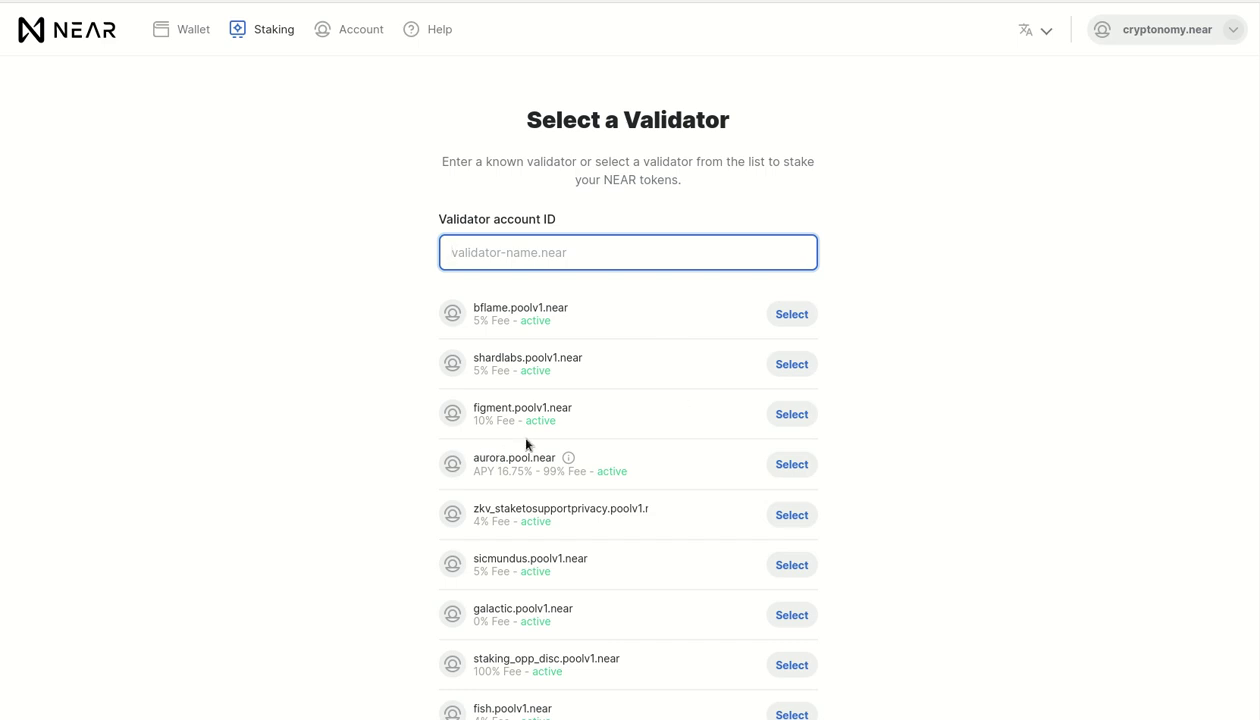
{"action": "scroll", "coordinate": [528, 450], "scroll_direction": "down", "scroll_amount": 1}
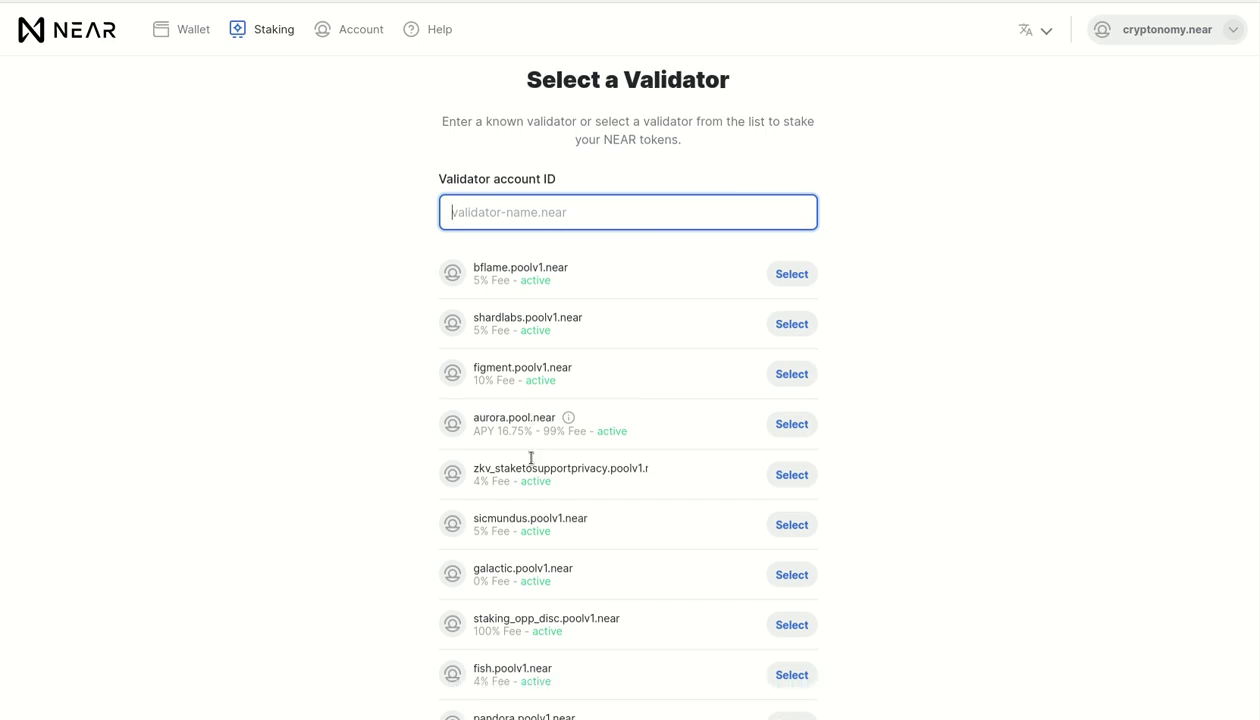
{"action": "scroll", "coordinate": [528, 465], "scroll_direction": "down", "scroll_amount": 1}
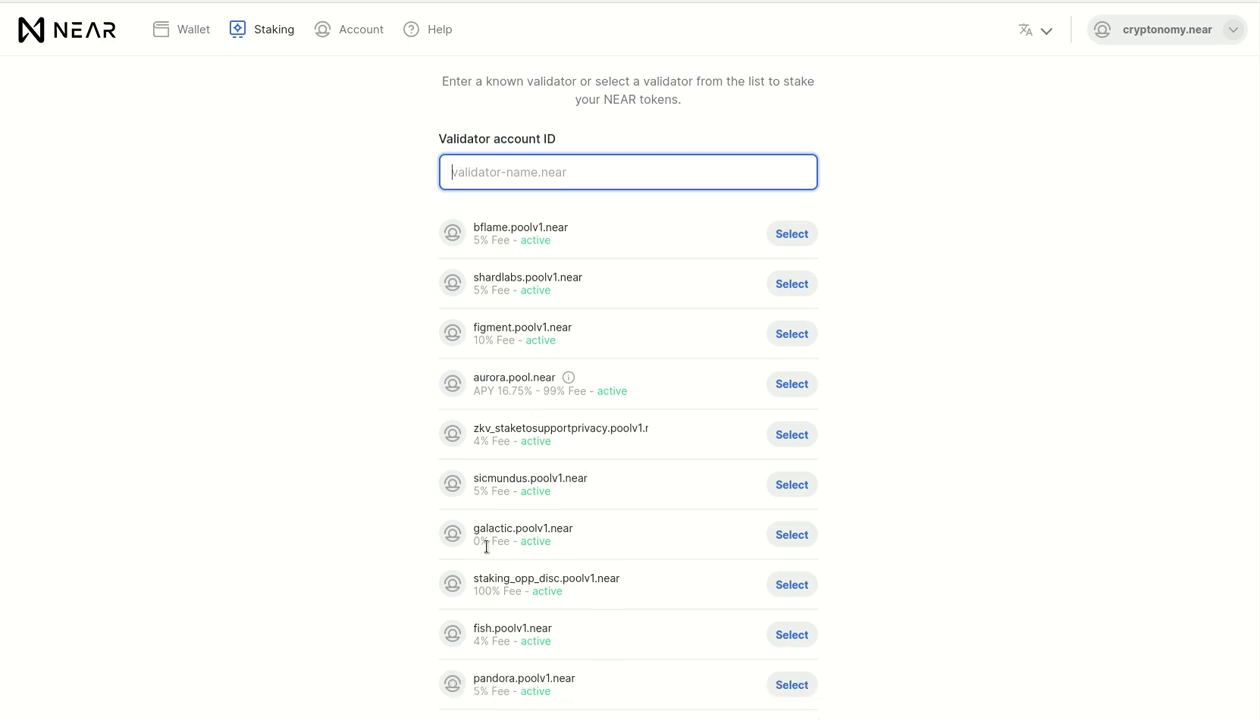
{"action": "left_click", "coordinate": [791, 534]}
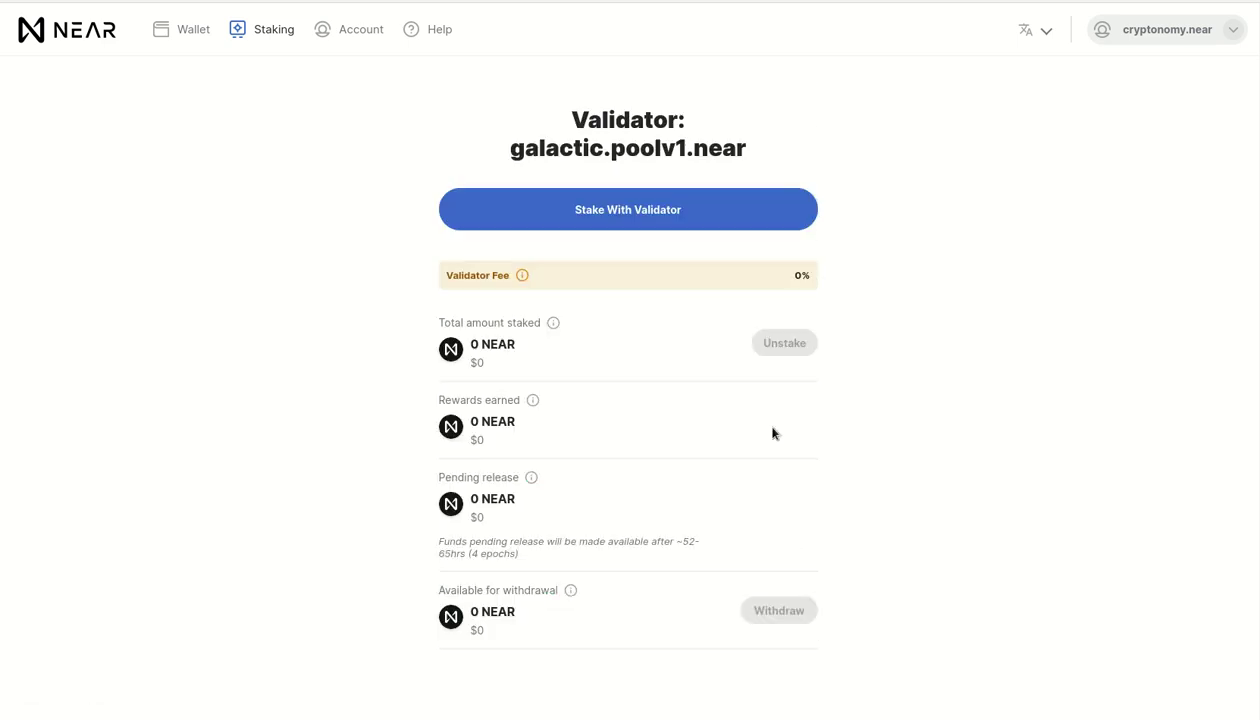
{"action": "left_click", "coordinate": [641, 209]}
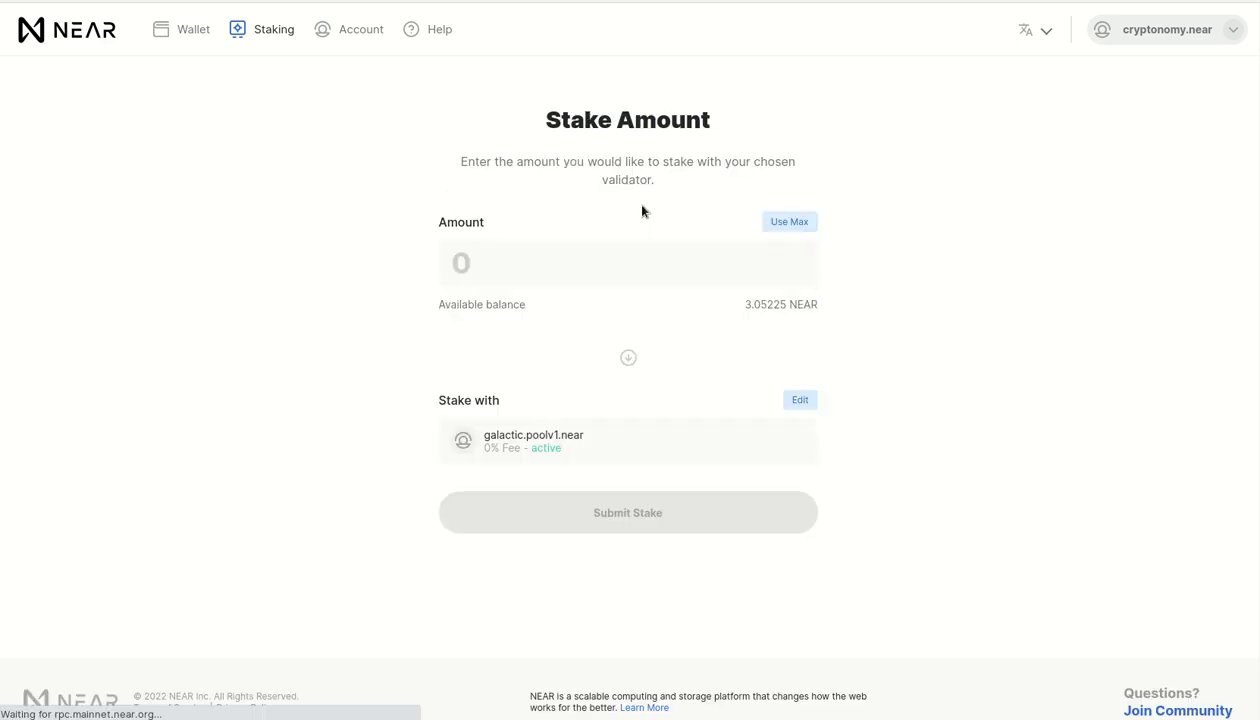
{"action": "left_click", "coordinate": [796, 224]}
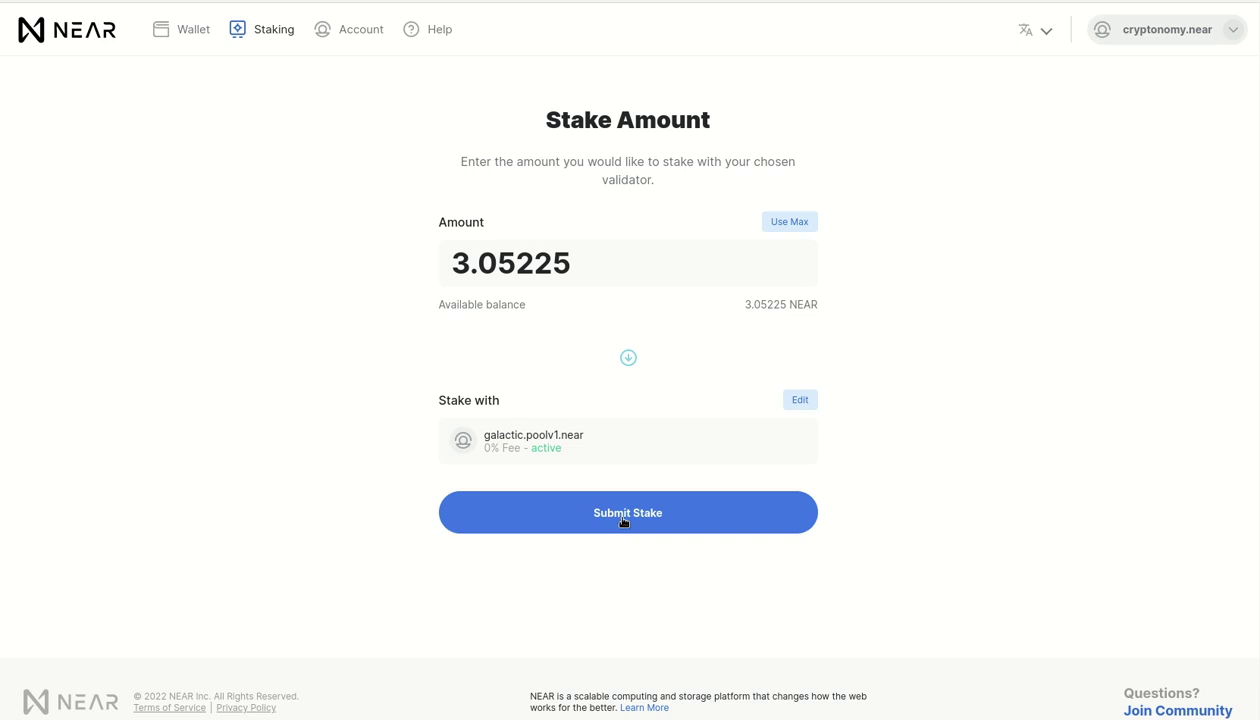
- Submit the 3.05225 NEAR stake with galactic.poolv1.near and enter the two-factor code
{"action": "left_click", "coordinate": [640, 504]}
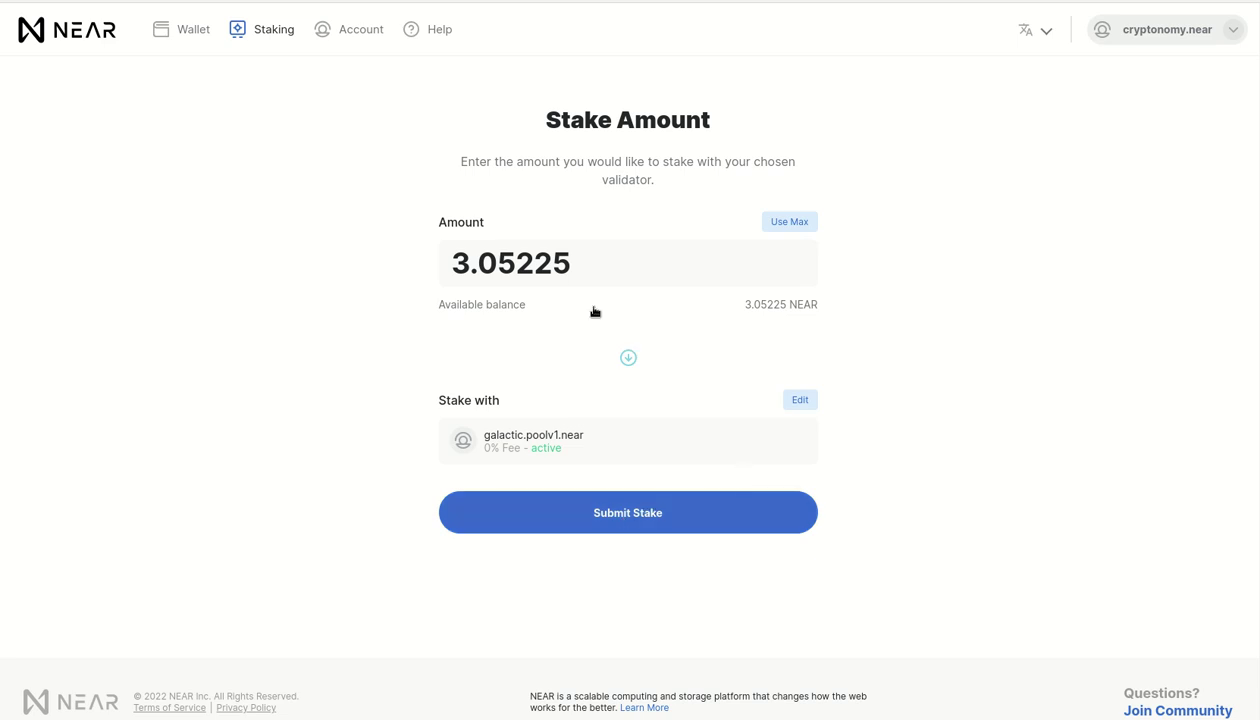
{"action": "left_click", "coordinate": [617, 515]}
{"action": "left_click", "coordinate": [640, 457]}
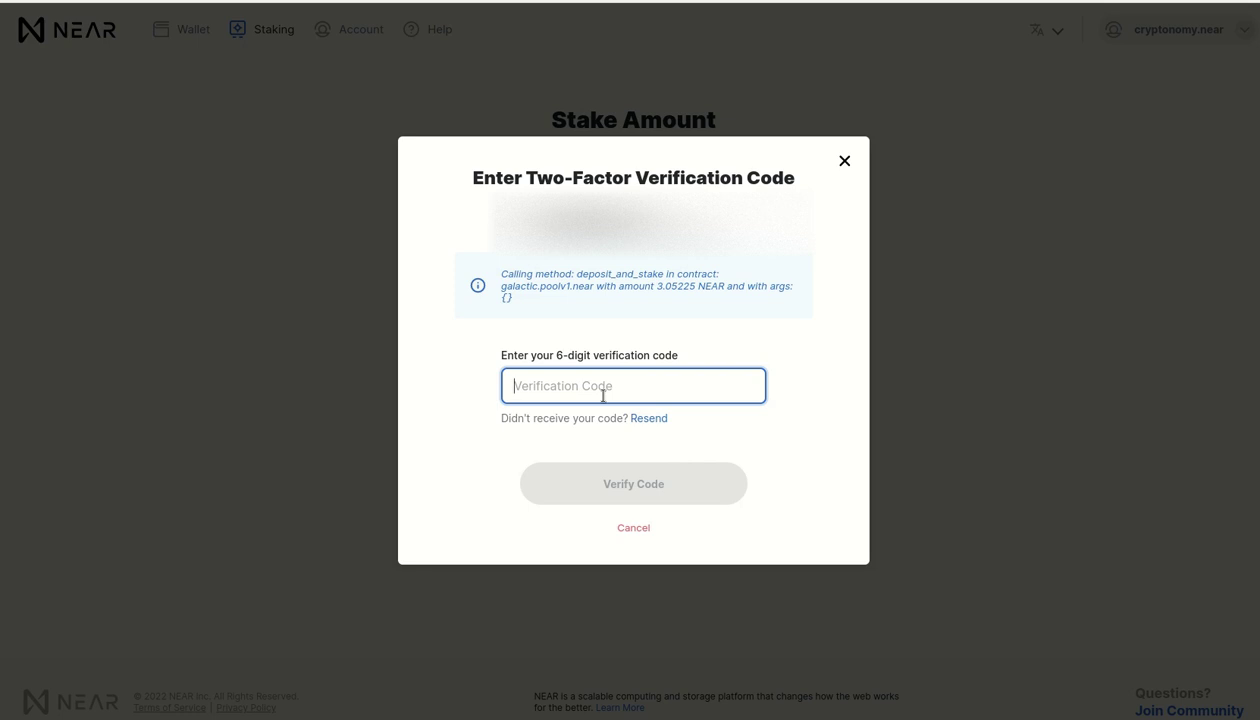
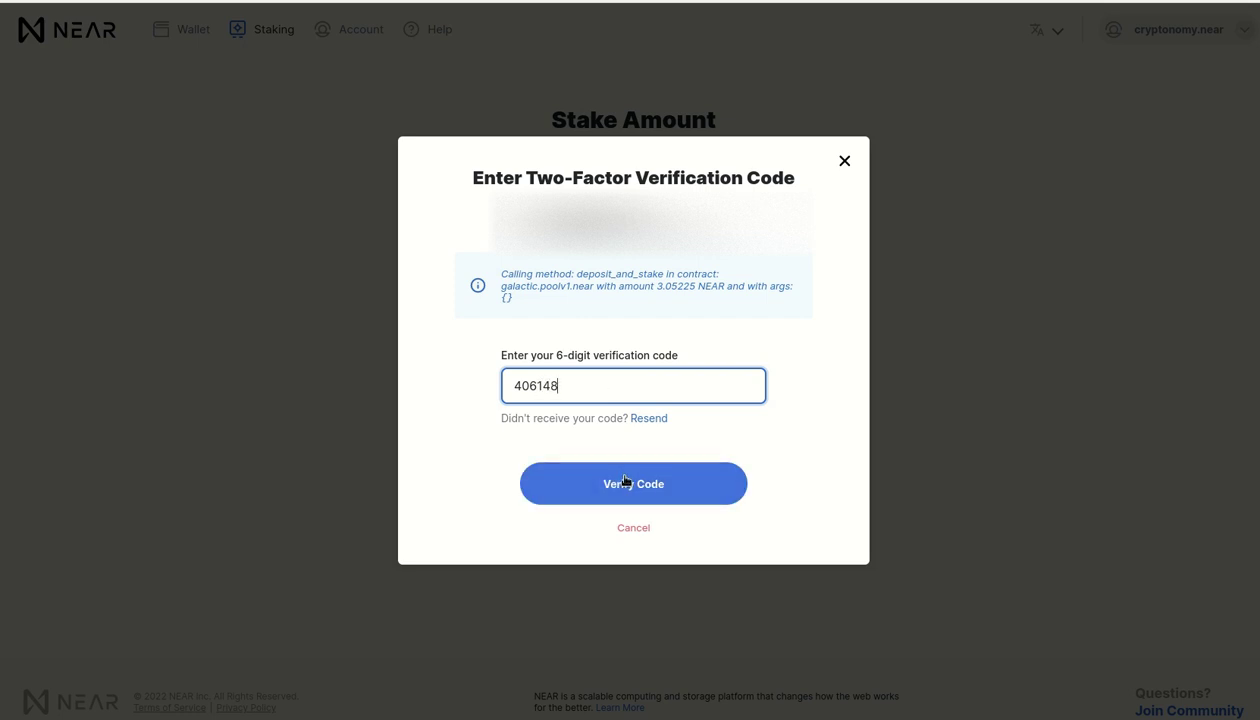
{"action": "left_click", "coordinate": [622, 480]}
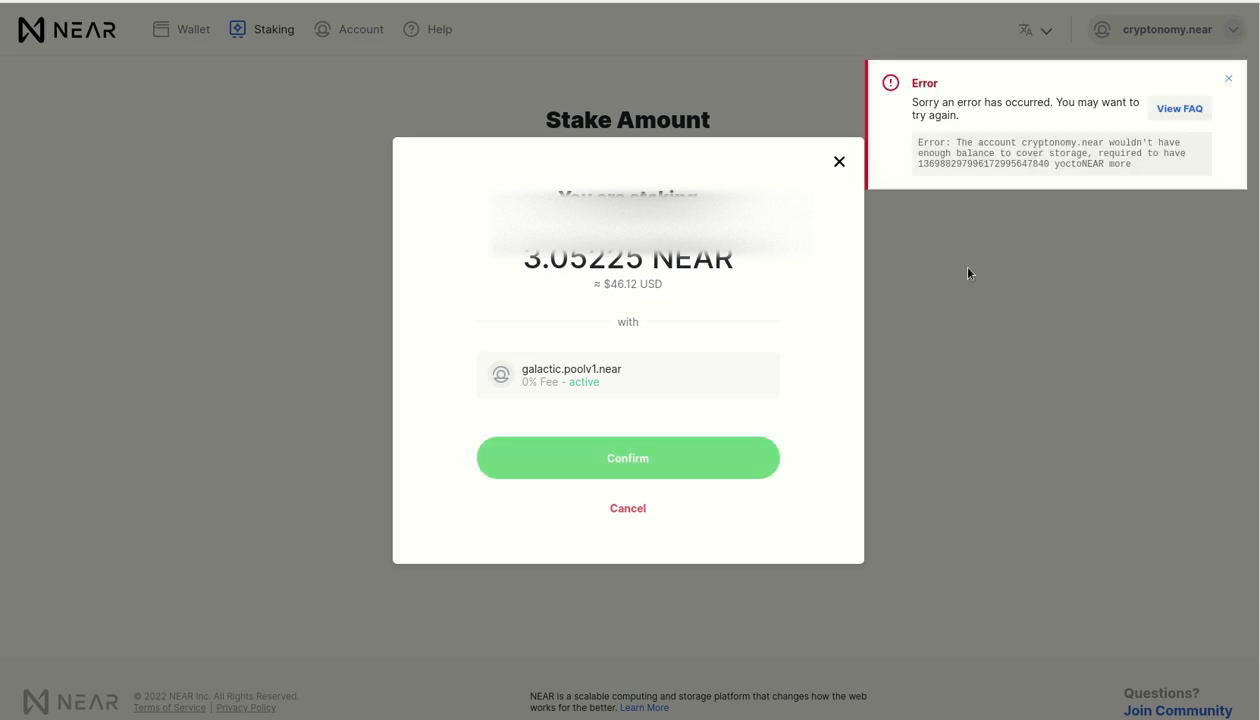
- Dismiss the insufficient-balance error, cancel the retried 2FA request and reopen the validator list
{"action": "left_click", "coordinate": [1228, 79]}
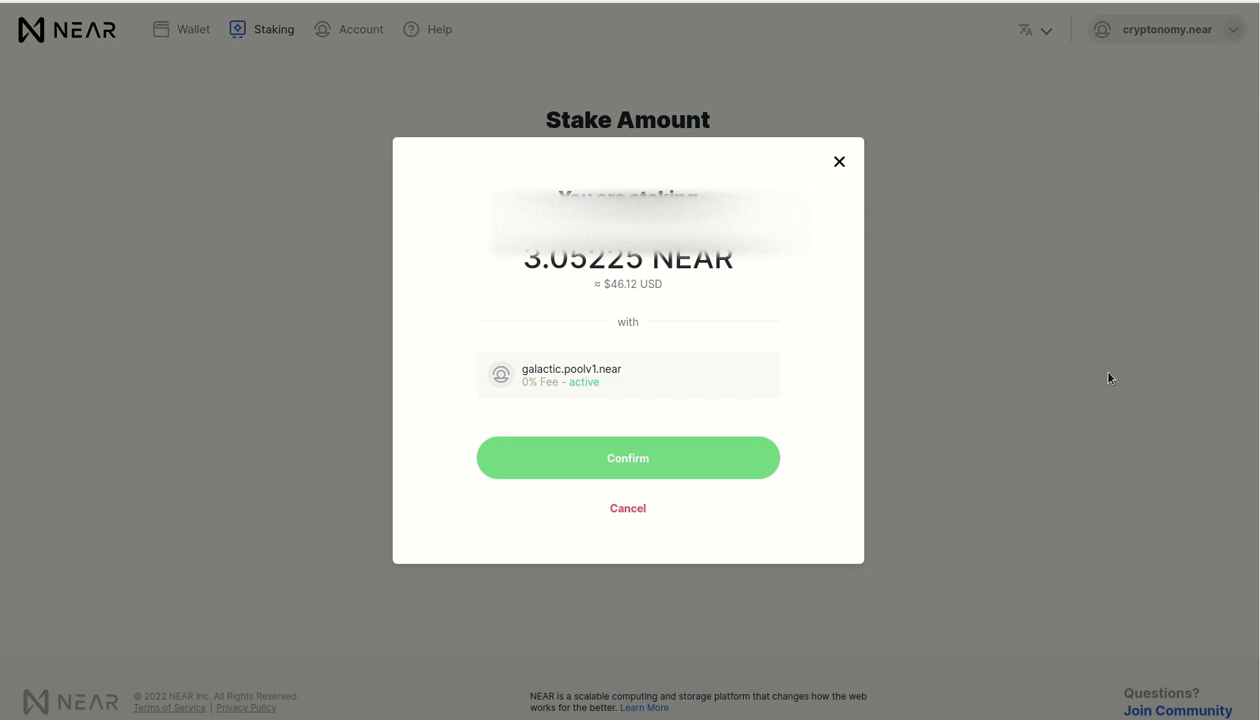
{"action": "left_click", "coordinate": [652, 460]}
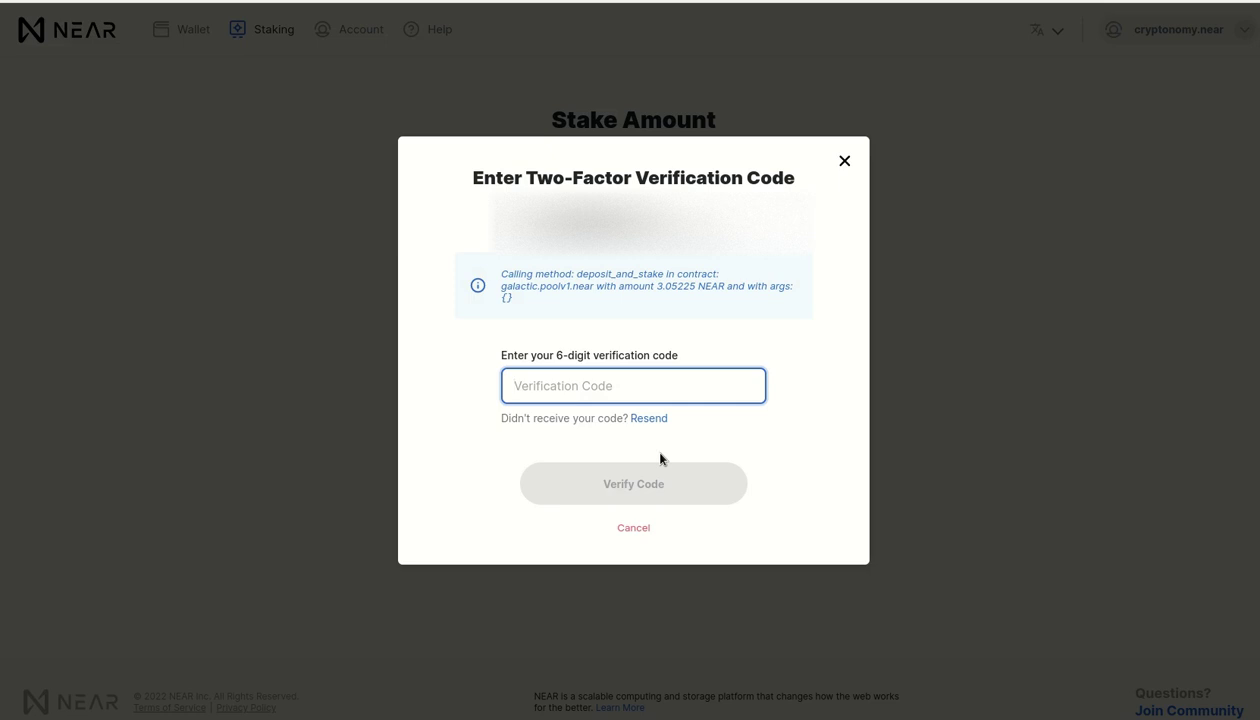
{"action": "left_click", "coordinate": [633, 527]}
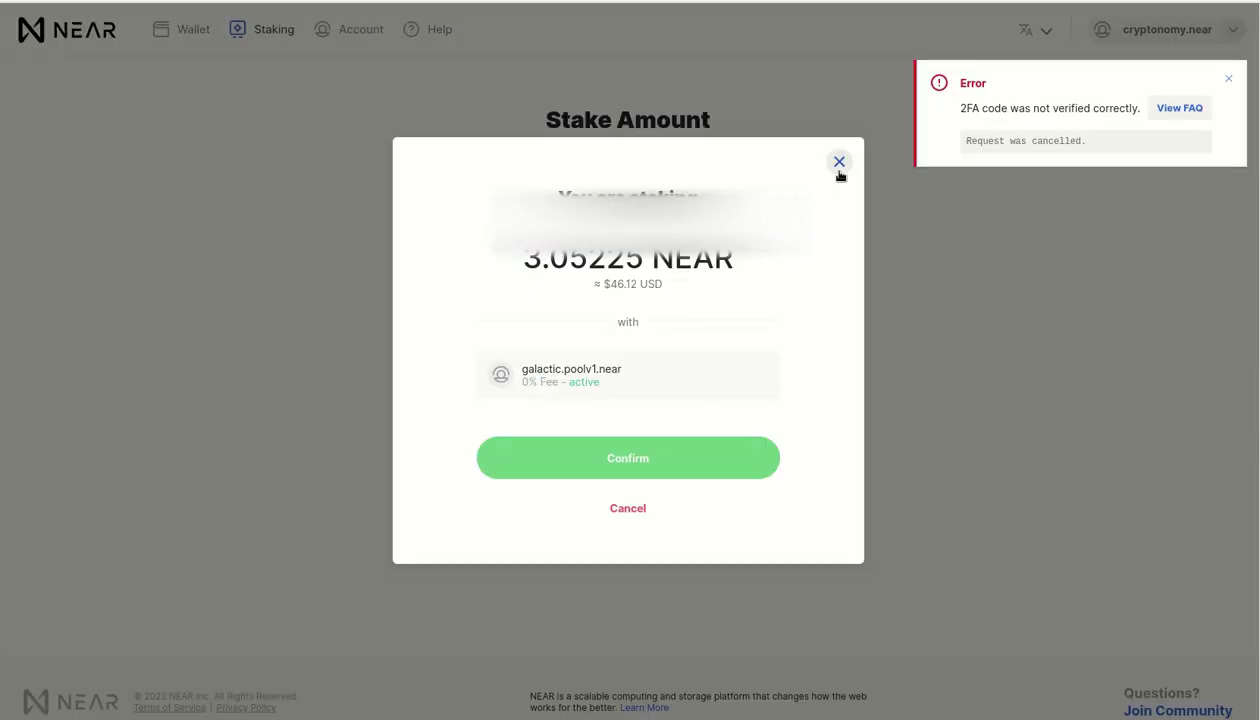
{"action": "left_click", "coordinate": [839, 163]}
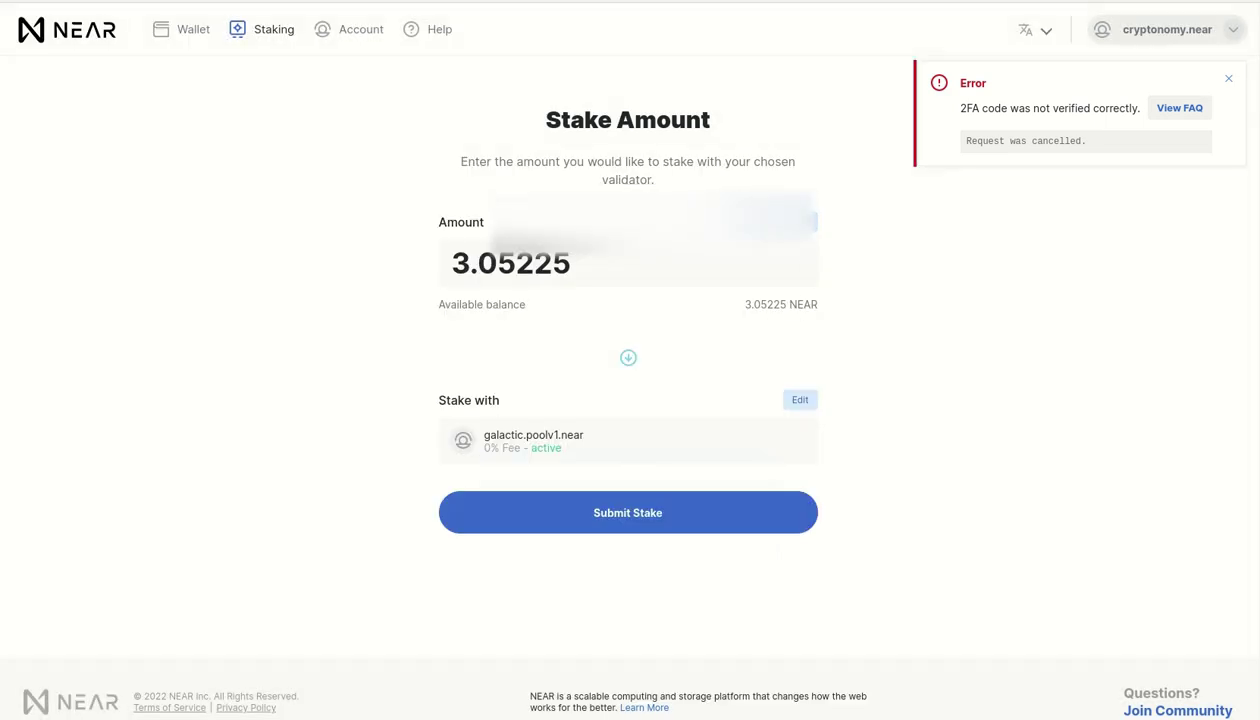
{"action": "left_click", "coordinate": [808, 400]}
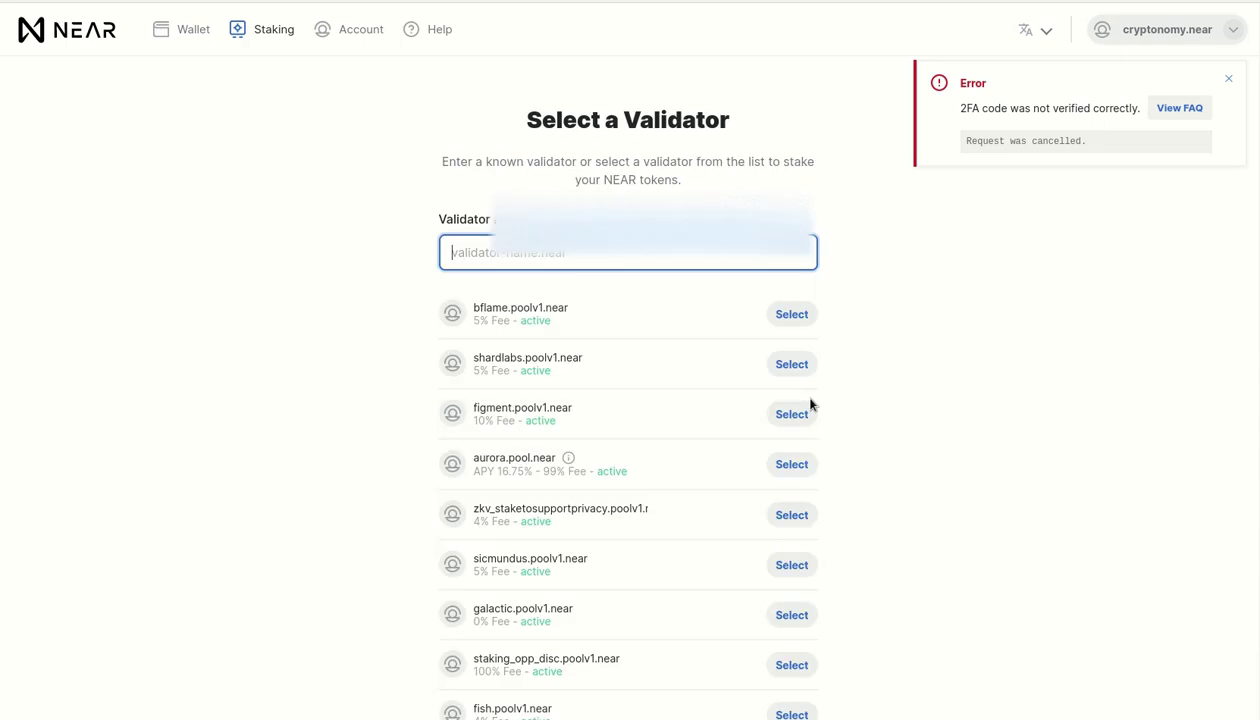
- Choose prophet.poolv1.near as the validator and fill in the full 3.05225 NEAR balance
{"action": "scroll", "coordinate": [630, 420], "scroll_direction": "down", "scroll_amount": 2}
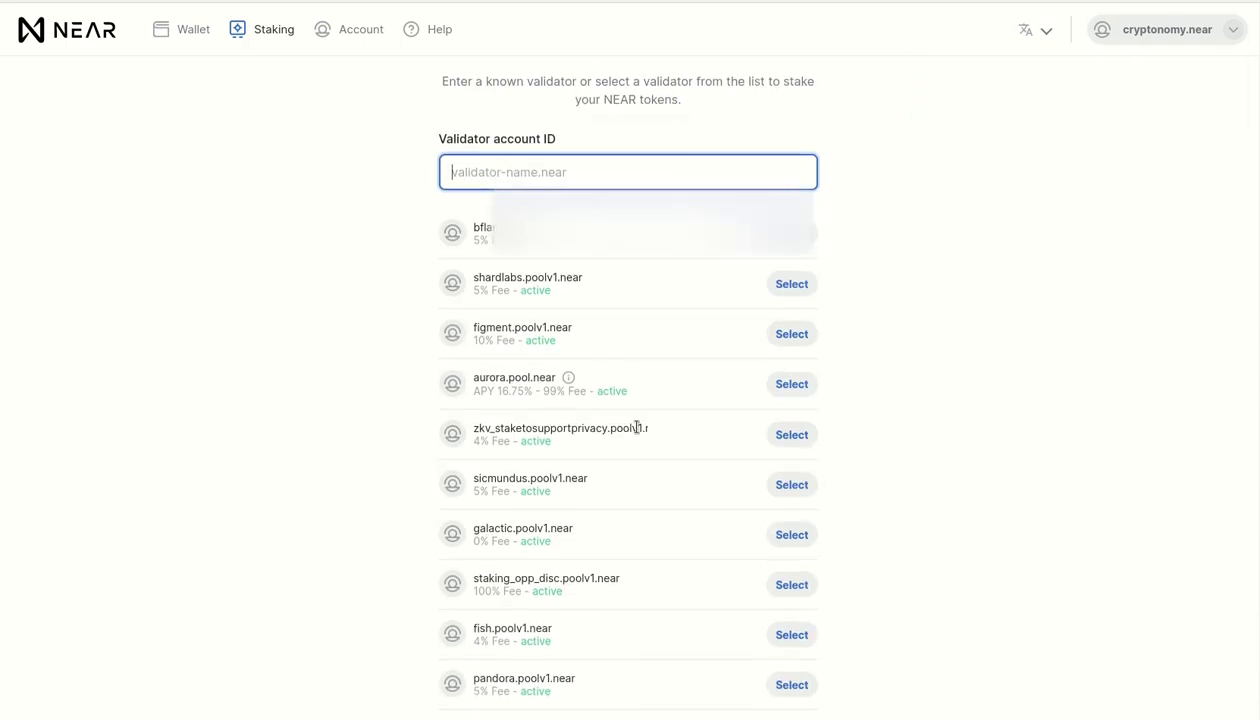
{"action": "scroll", "coordinate": [636, 428], "scroll_direction": "down", "scroll_amount": 1}
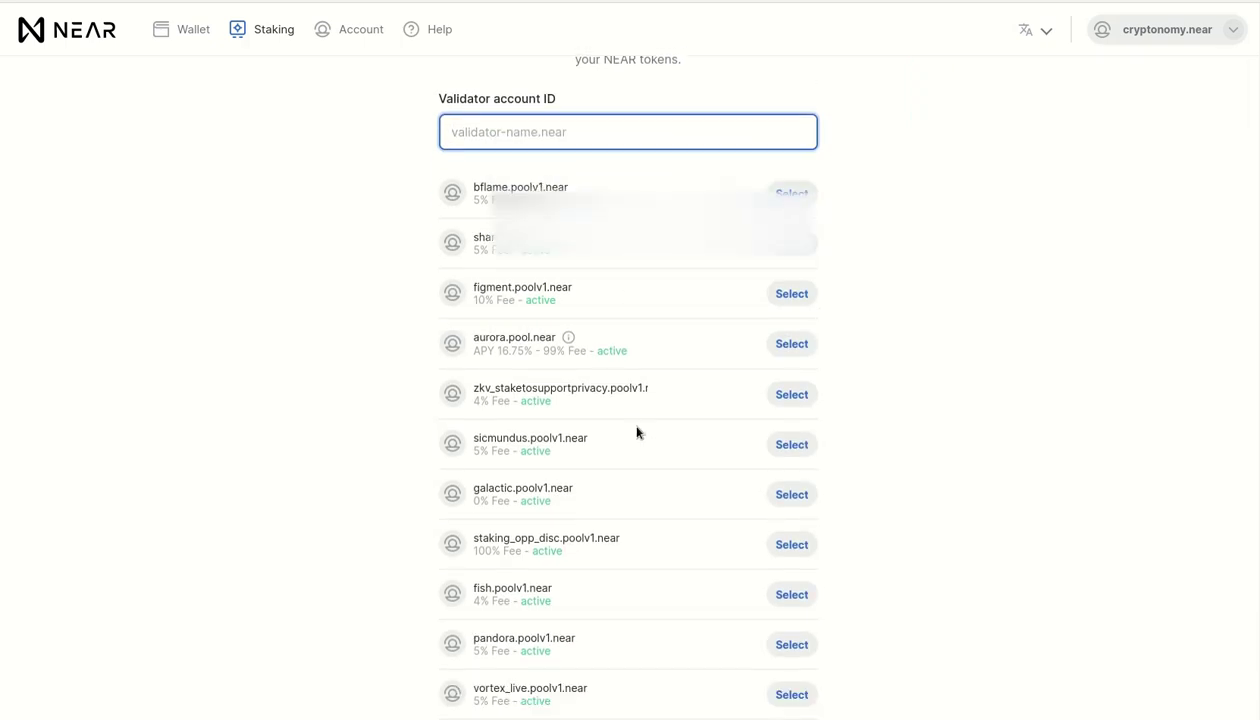
{"action": "scroll", "coordinate": [637, 432], "scroll_direction": "down", "scroll_amount": 3}
{"action": "scroll", "coordinate": [637, 432], "scroll_direction": "down", "scroll_amount": 2}
{"action": "scroll", "coordinate": [637, 432], "scroll_direction": "down", "scroll_amount": 2}
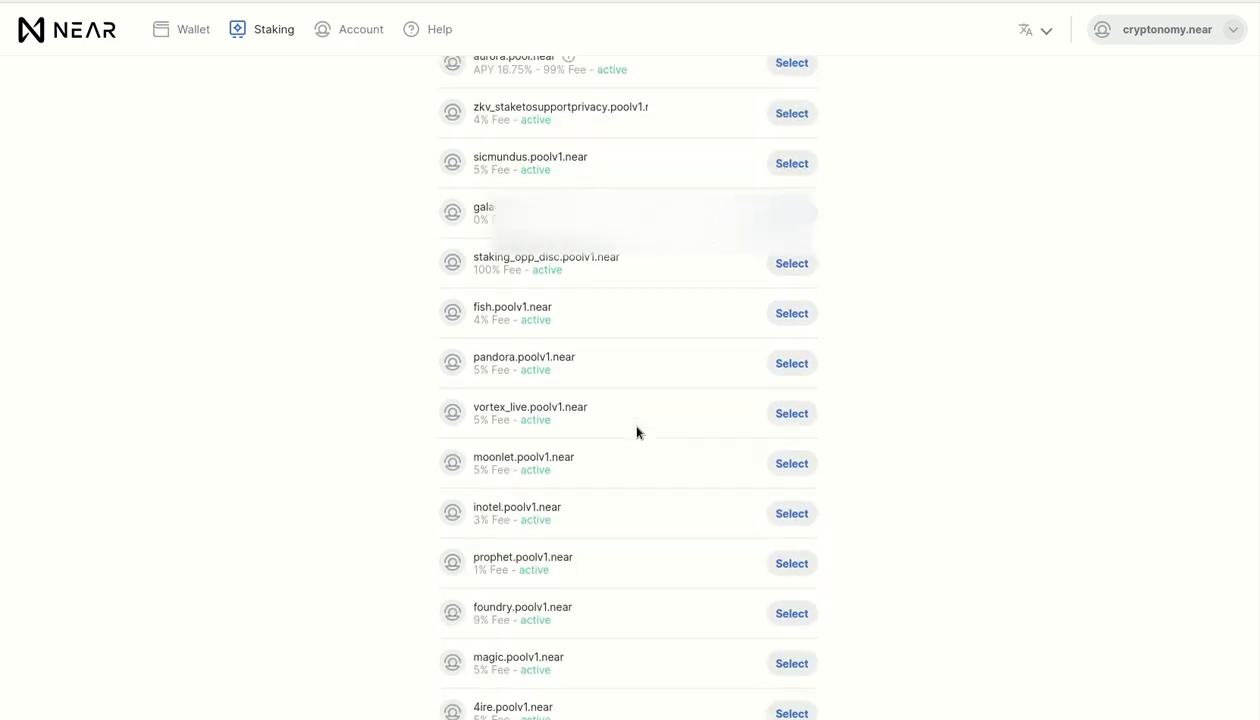
{"action": "left_click", "coordinate": [787, 563]}
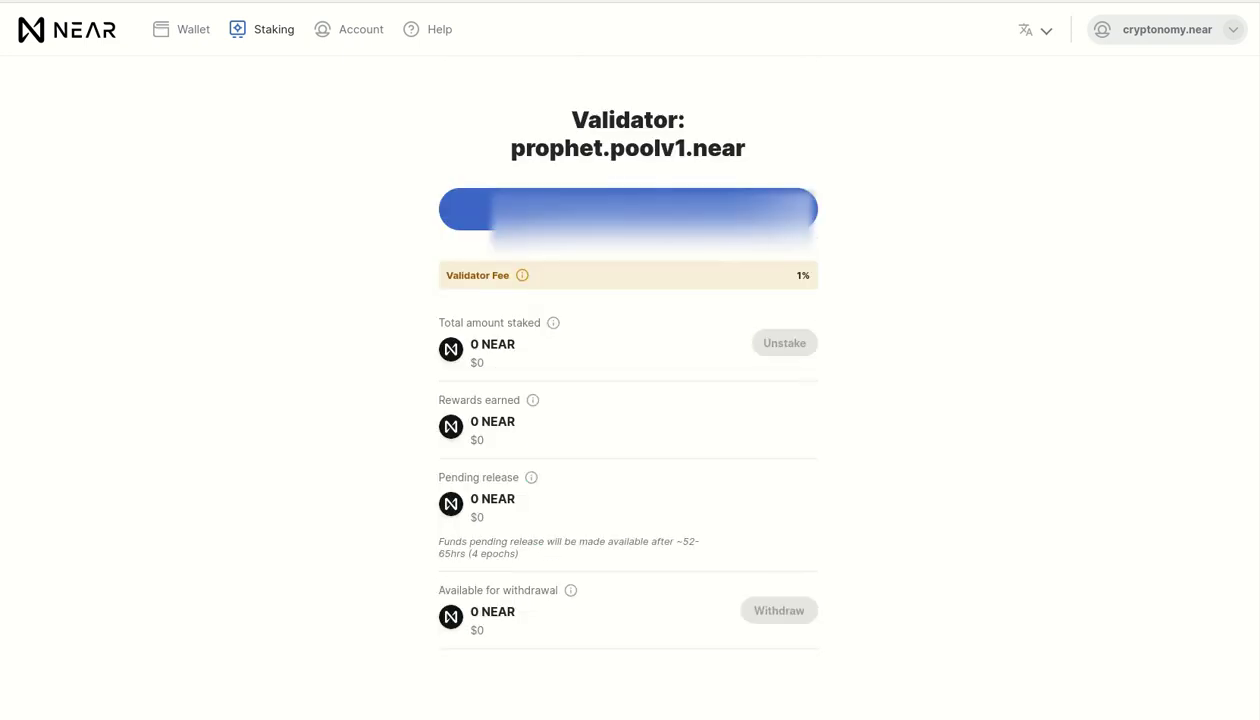
{"action": "left_click", "coordinate": [650, 209]}
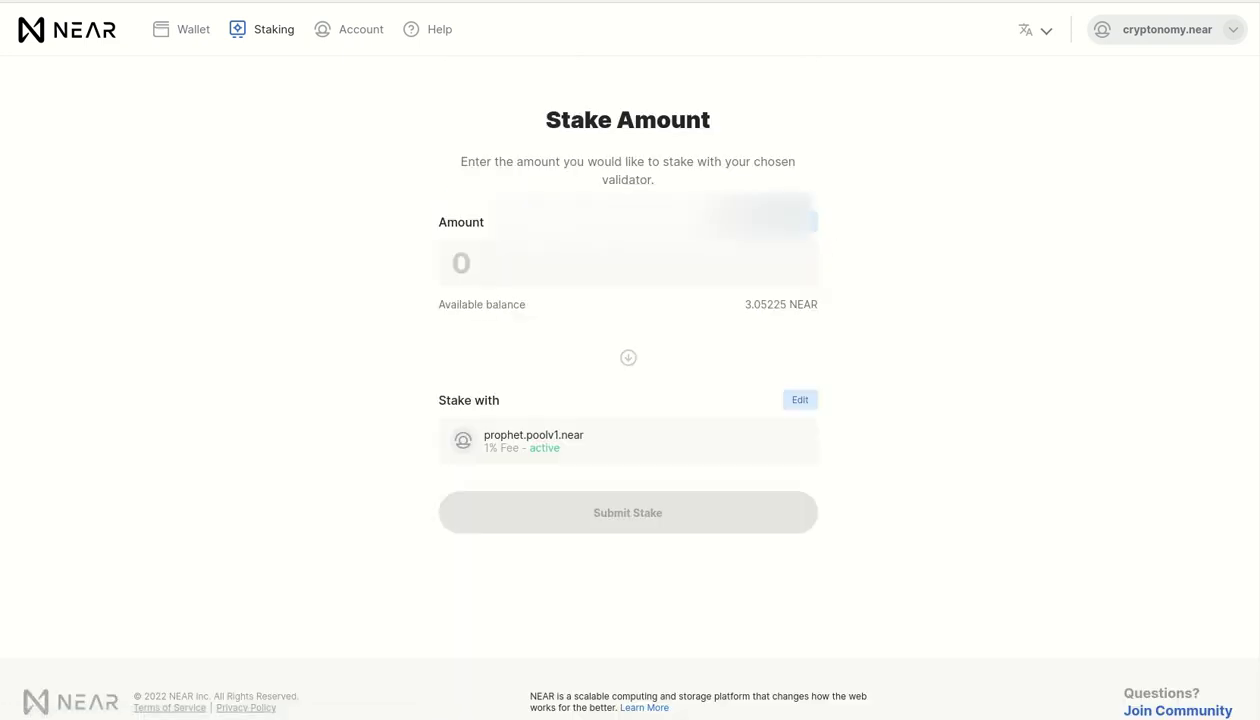
{"action": "left_click", "coordinate": [765, 221]}
- Submit and confirm the 3.05225 NEAR stake, verifying it with the 2FA code
{"action": "left_click", "coordinate": [636, 521]}
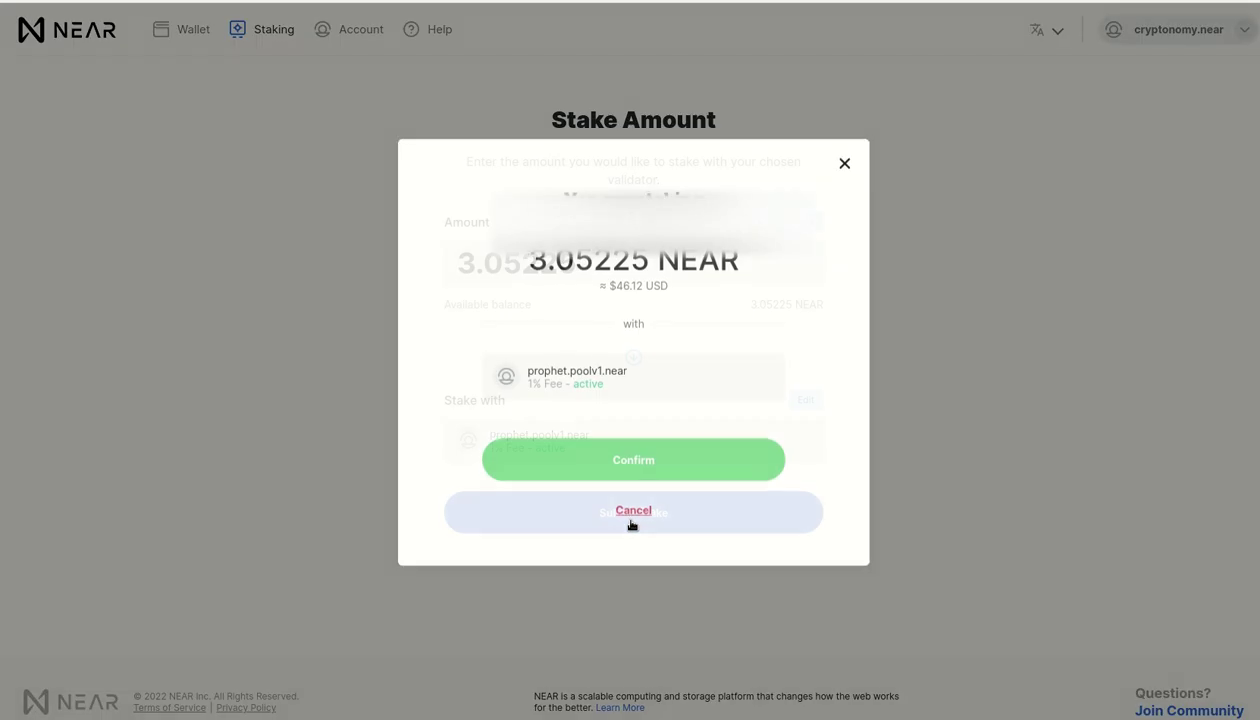
{"action": "left_click", "coordinate": [651, 464]}
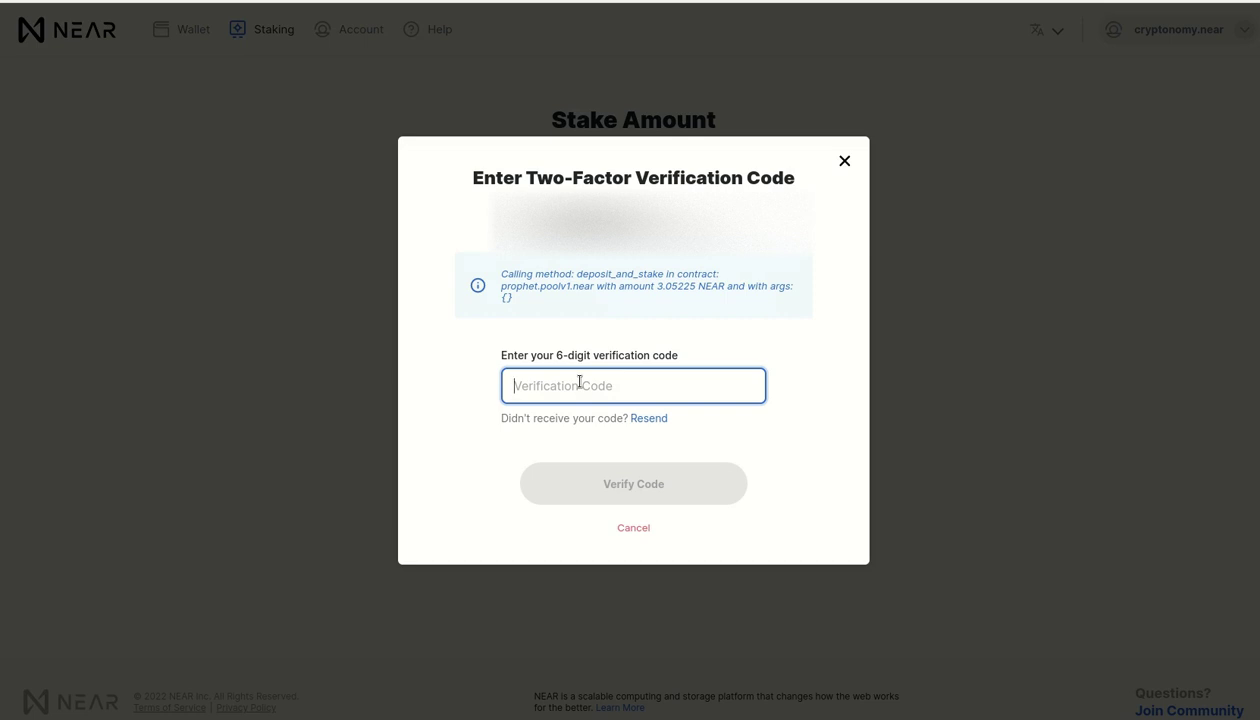
{"action": "left_click", "coordinate": [613, 484]}
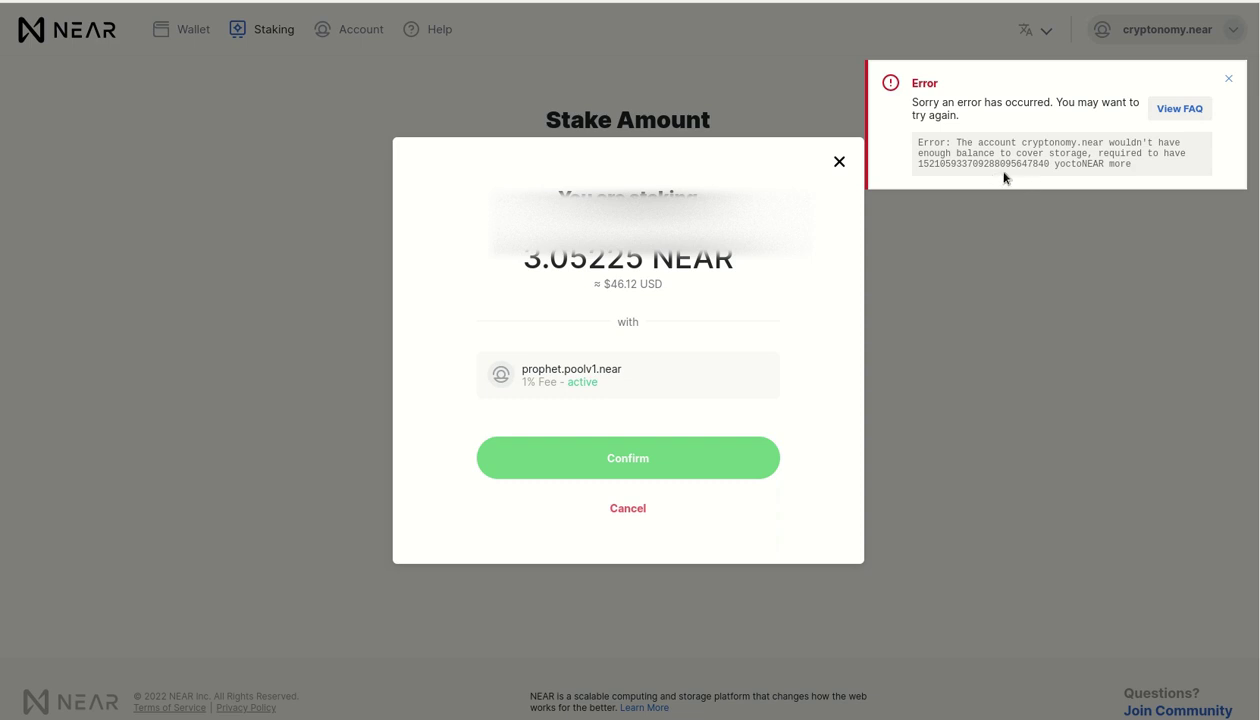
- Dismiss the storage balance error, retry the confirmation, and select the amount's trailing decimals
{"action": "left_click", "coordinate": [1226, 77]}
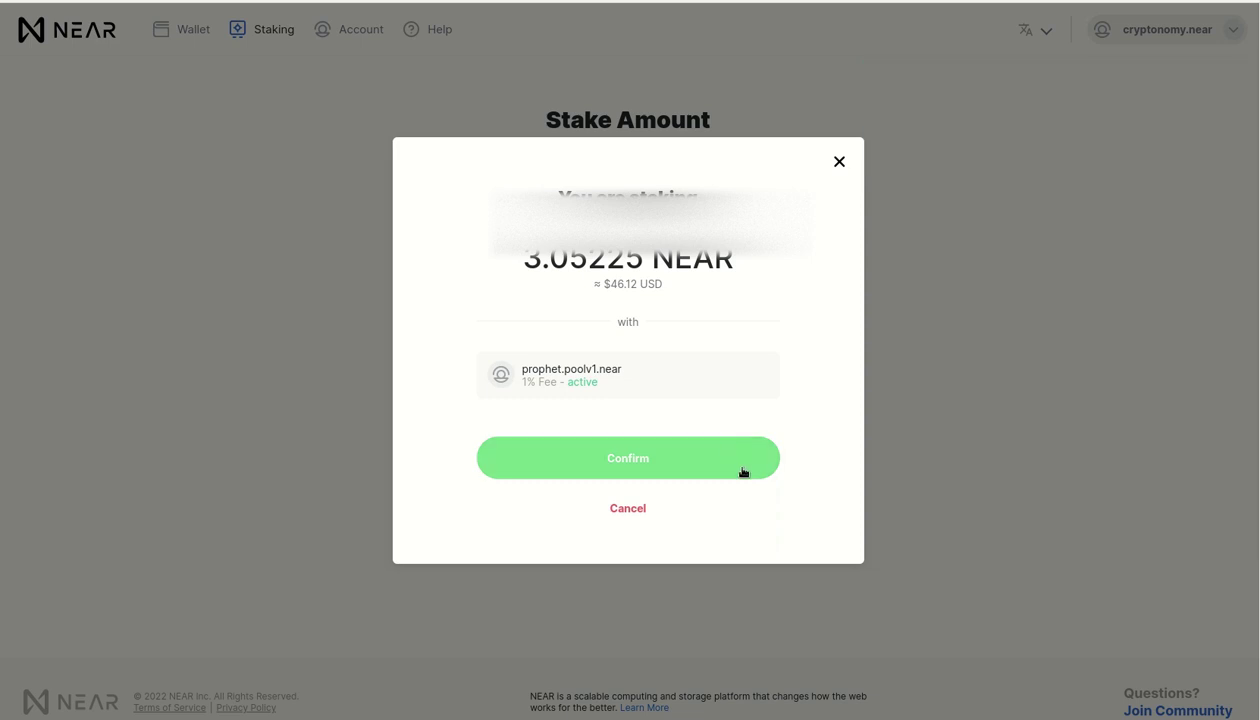
{"action": "left_click", "coordinate": [652, 476]}
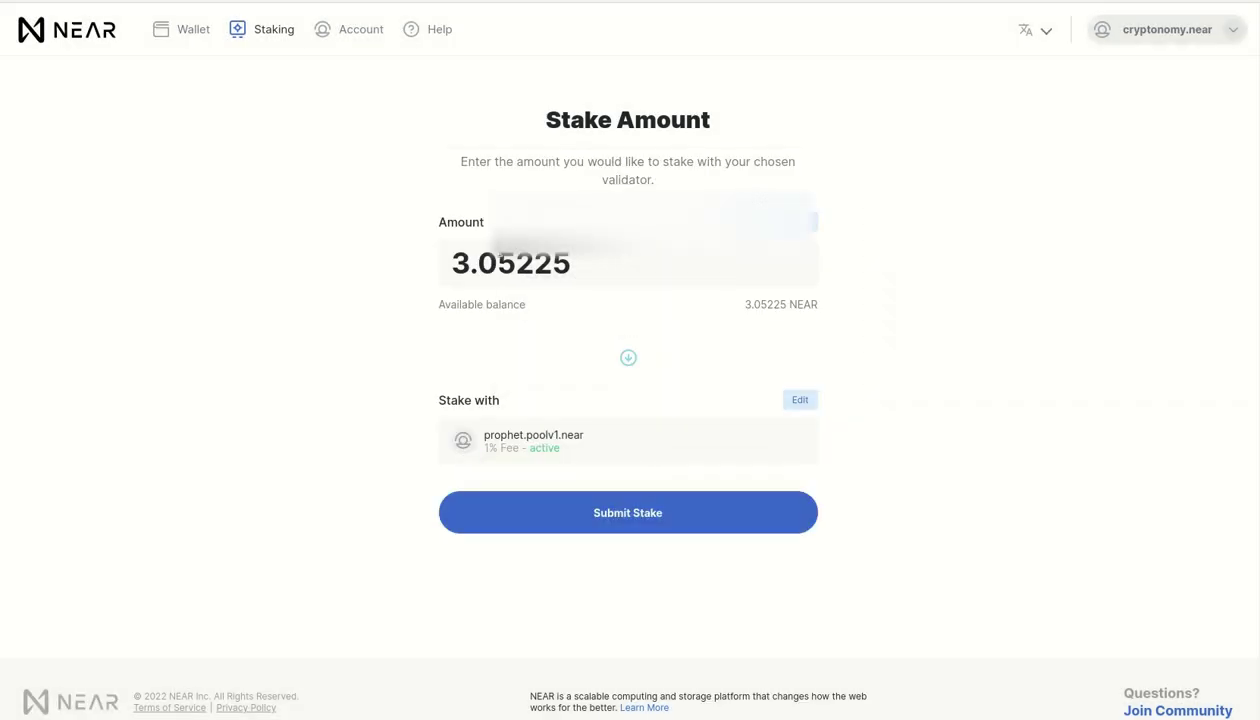
{"action": "left_click_drag", "start_coordinate": [495, 263], "coordinate": [672, 282]}
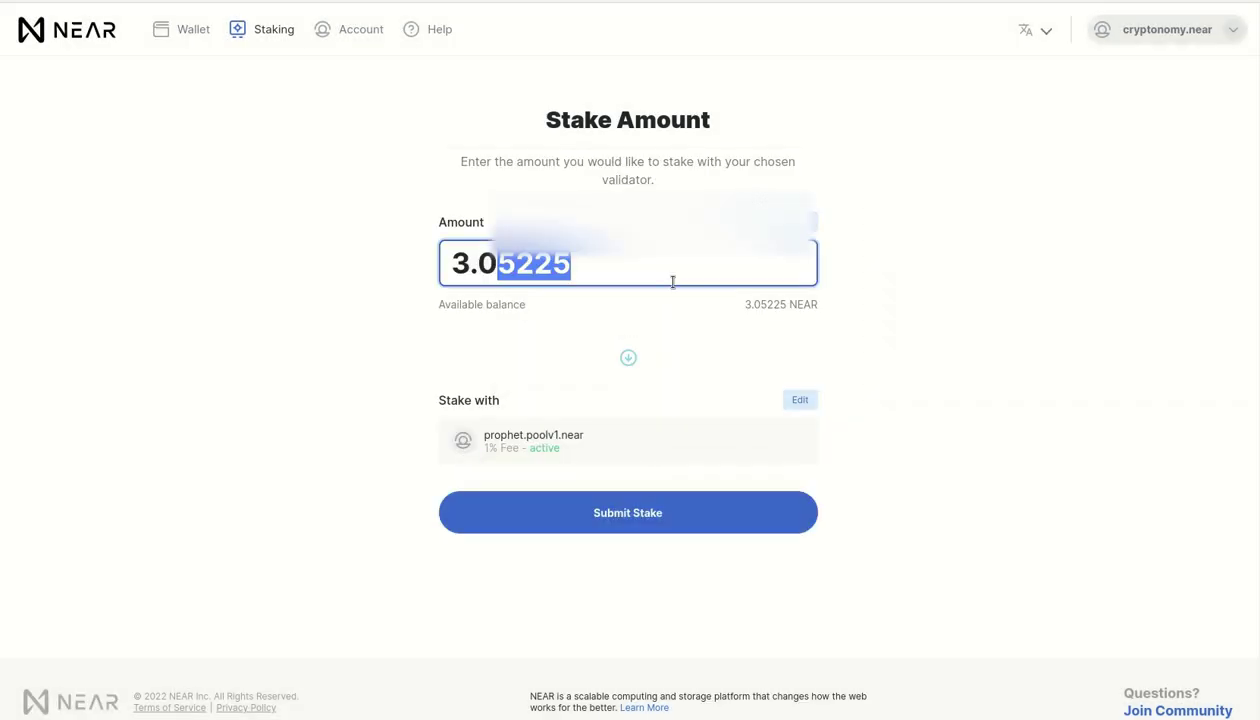
- Cut the amount to 3 NEAR, submit and confirm it with the 2FA code, then close the confirmation
{"action": "key", "text": "BackSpace"}
{"action": "key", "text": "BackSpace"}
{"action": "key", "text": "BackSpace"}
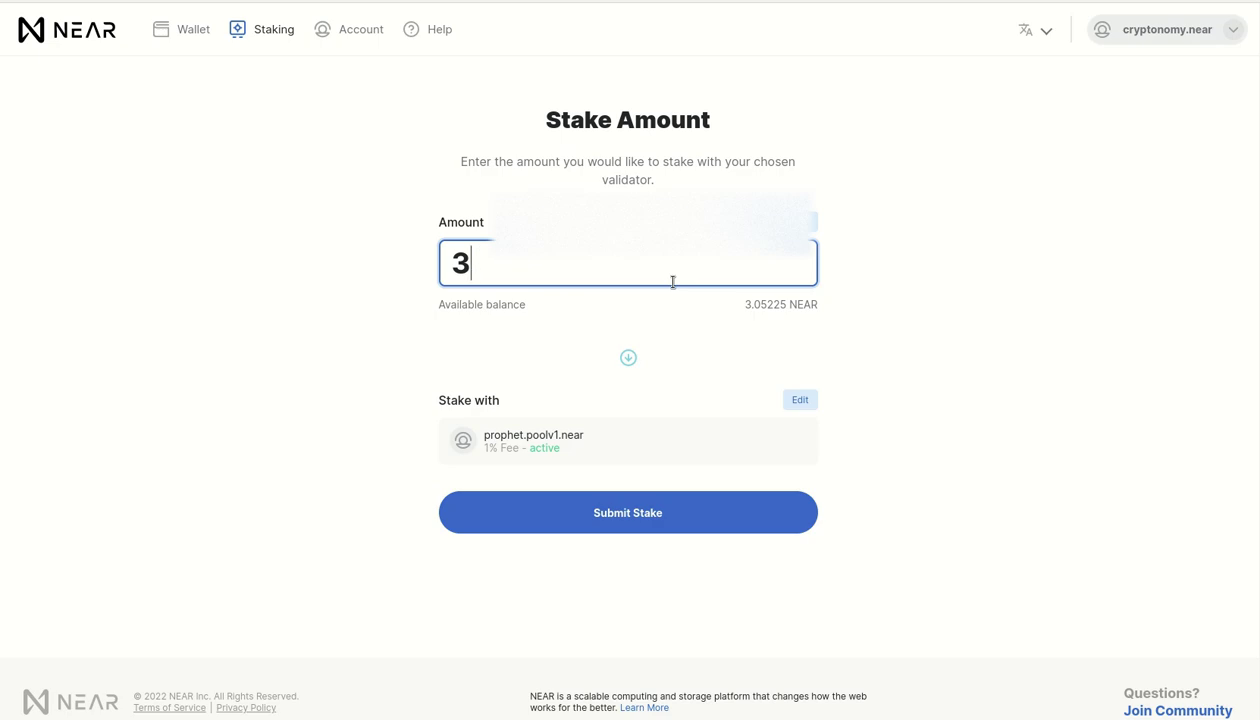
{"action": "left_click", "coordinate": [646, 513]}
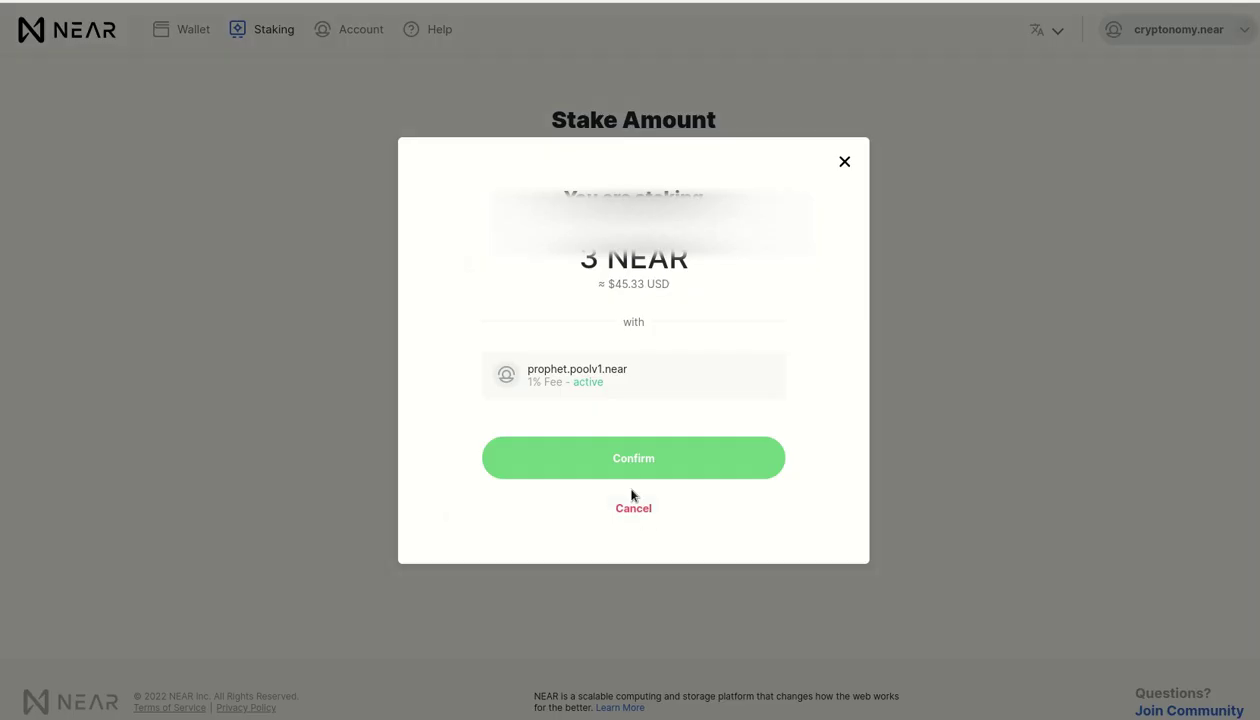
{"action": "left_click", "coordinate": [617, 462]}
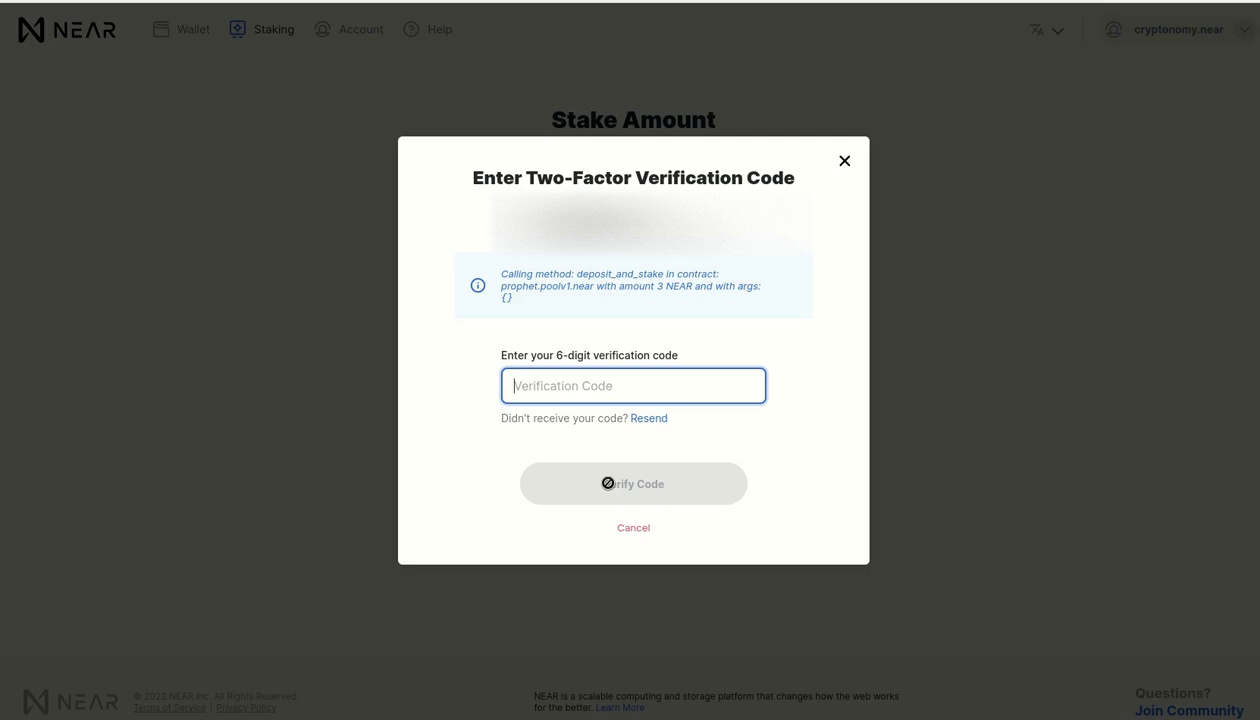
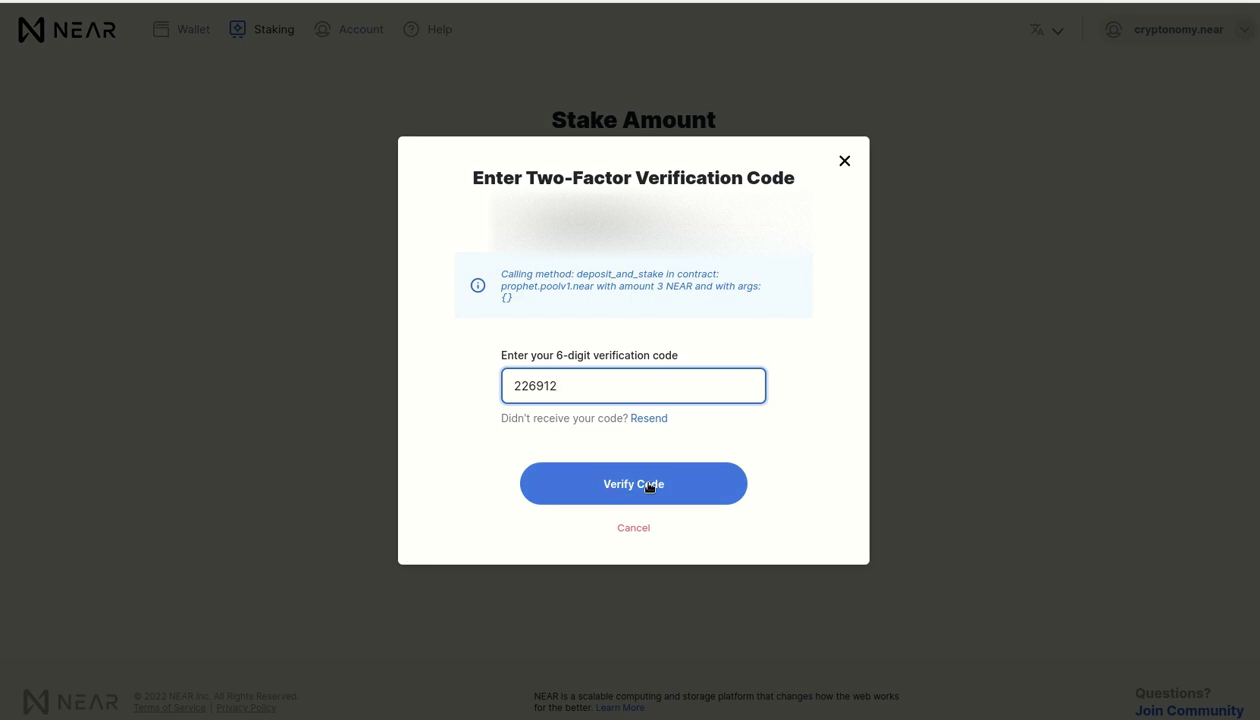
{"action": "left_click", "coordinate": [650, 487]}
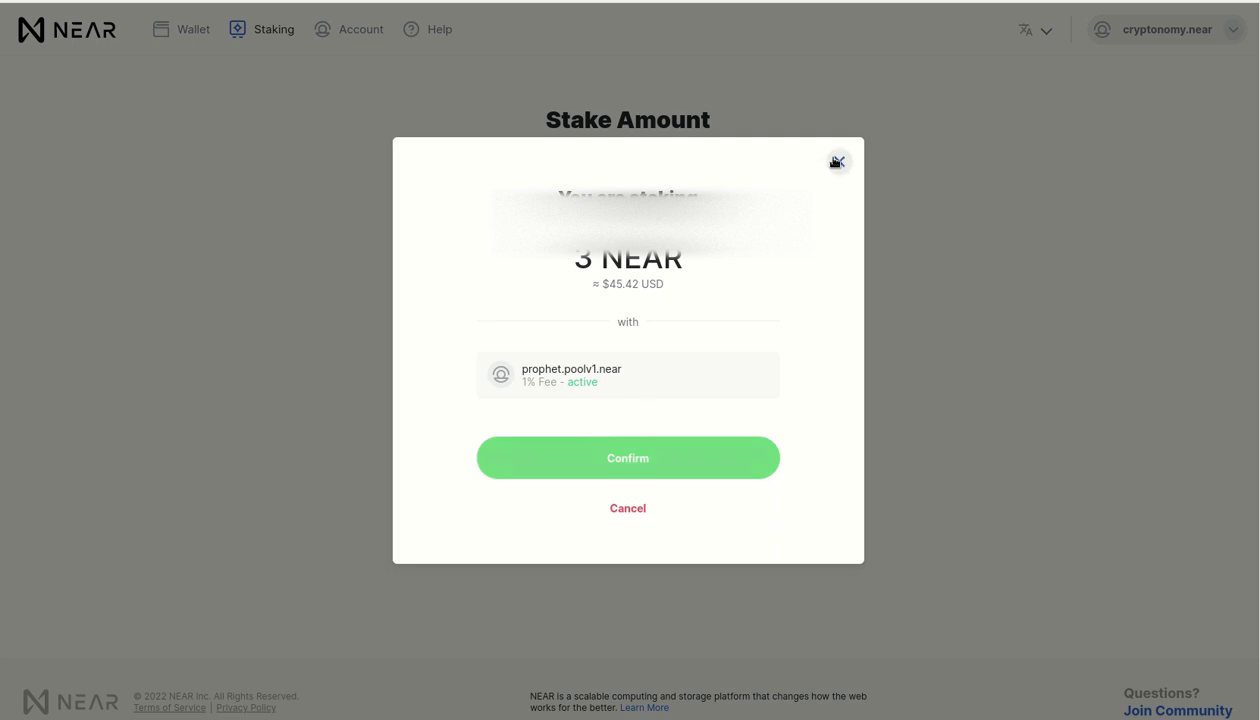
{"action": "left_click", "coordinate": [838, 162]}
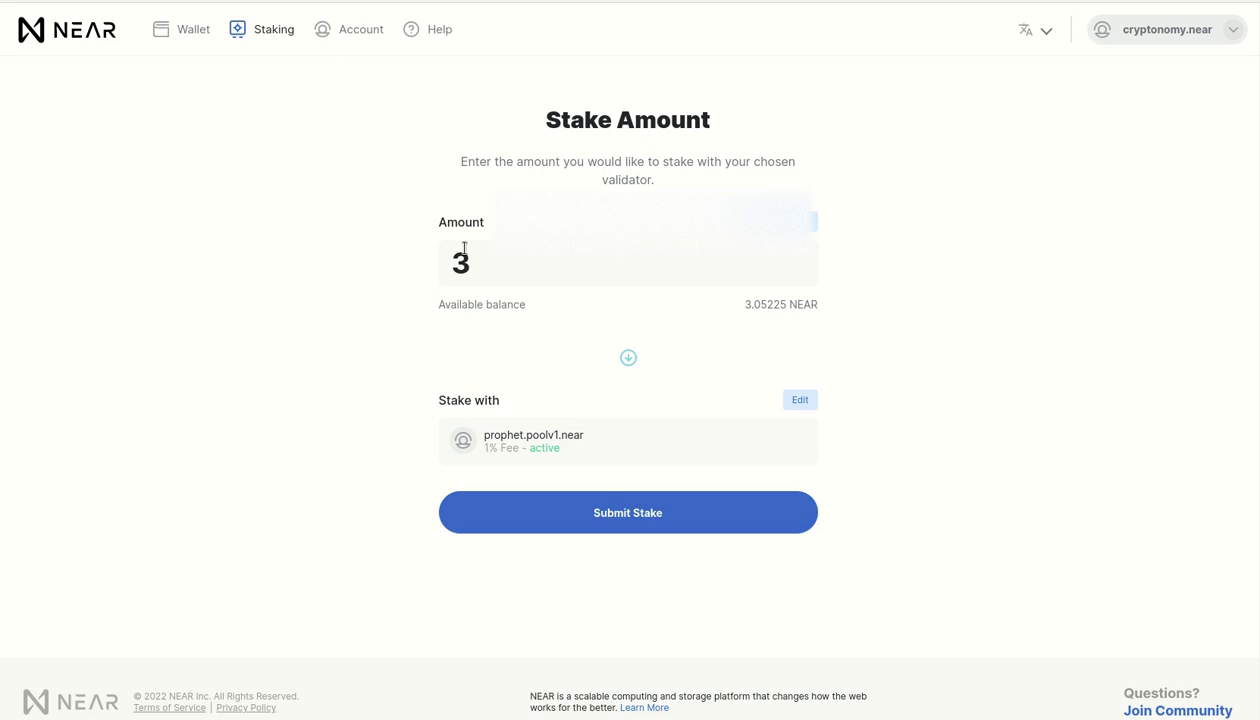
- Change the amount to 2.85 NEAR, then submit and confirm the stake with the 2FA code
{"action": "left_click_drag", "start_coordinate": [481, 259], "coordinate": [447, 261]}
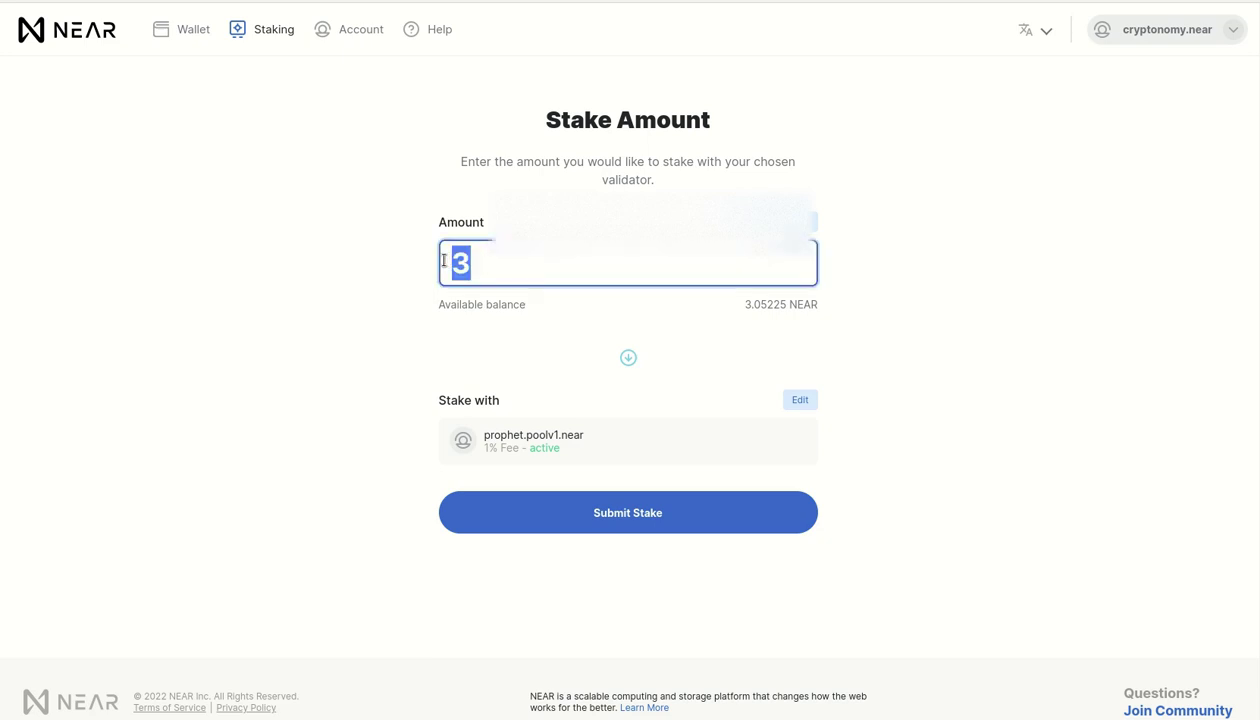
{"action": "type", "text": "2.85"}
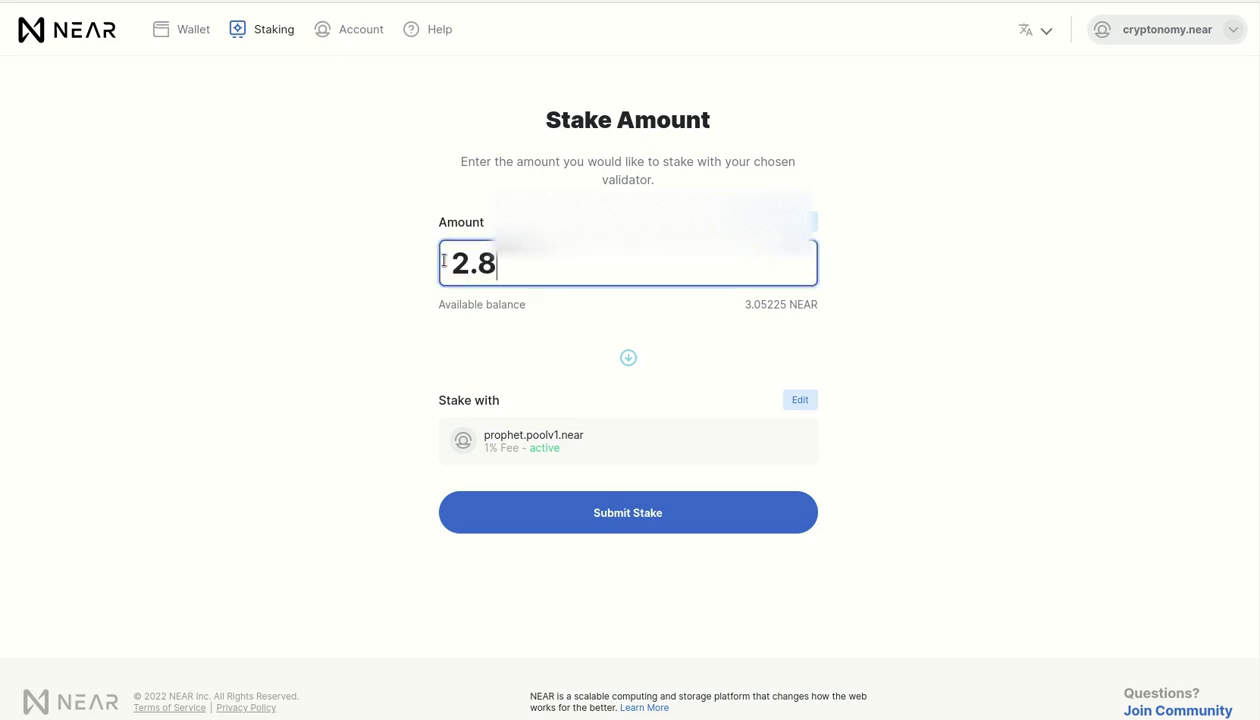
{"action": "left_click", "coordinate": [654, 516]}
{"action": "left_click", "coordinate": [655, 455]}
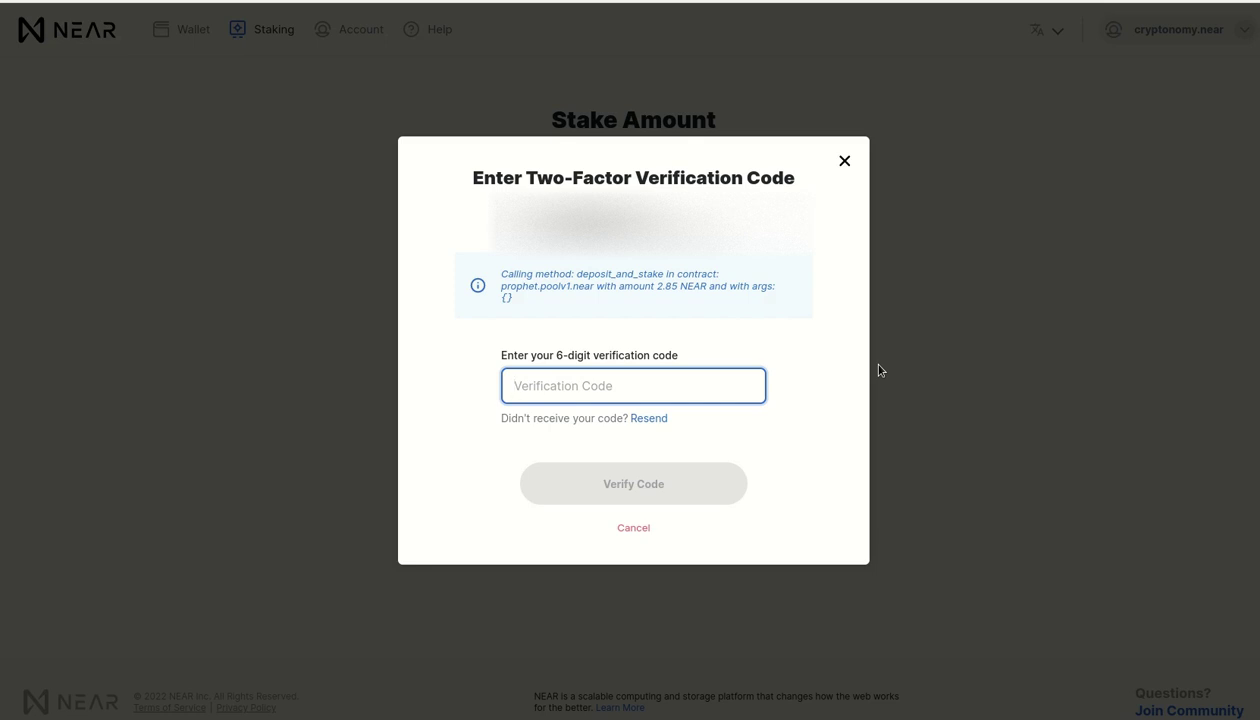
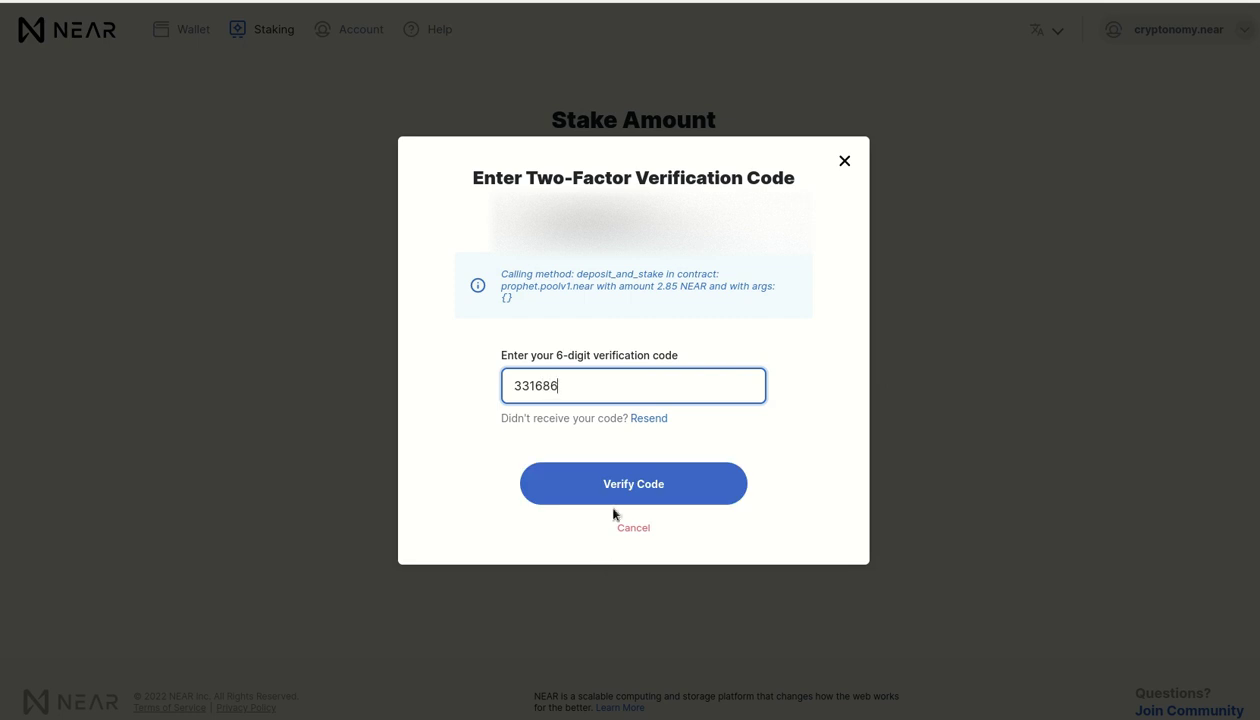
{"action": "left_click", "coordinate": [624, 484]}
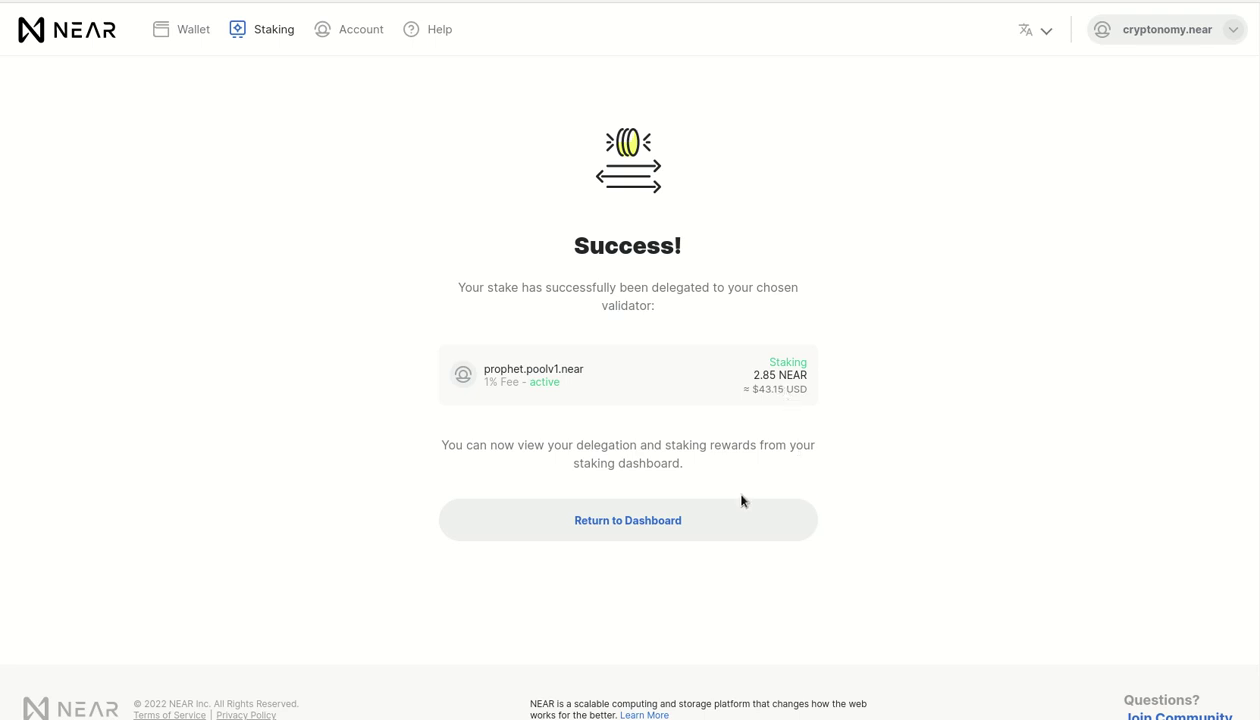
- Return to the staking dashboard and check prophet.poolv1.near under Your Current Validators
{"action": "left_click", "coordinate": [683, 523]}
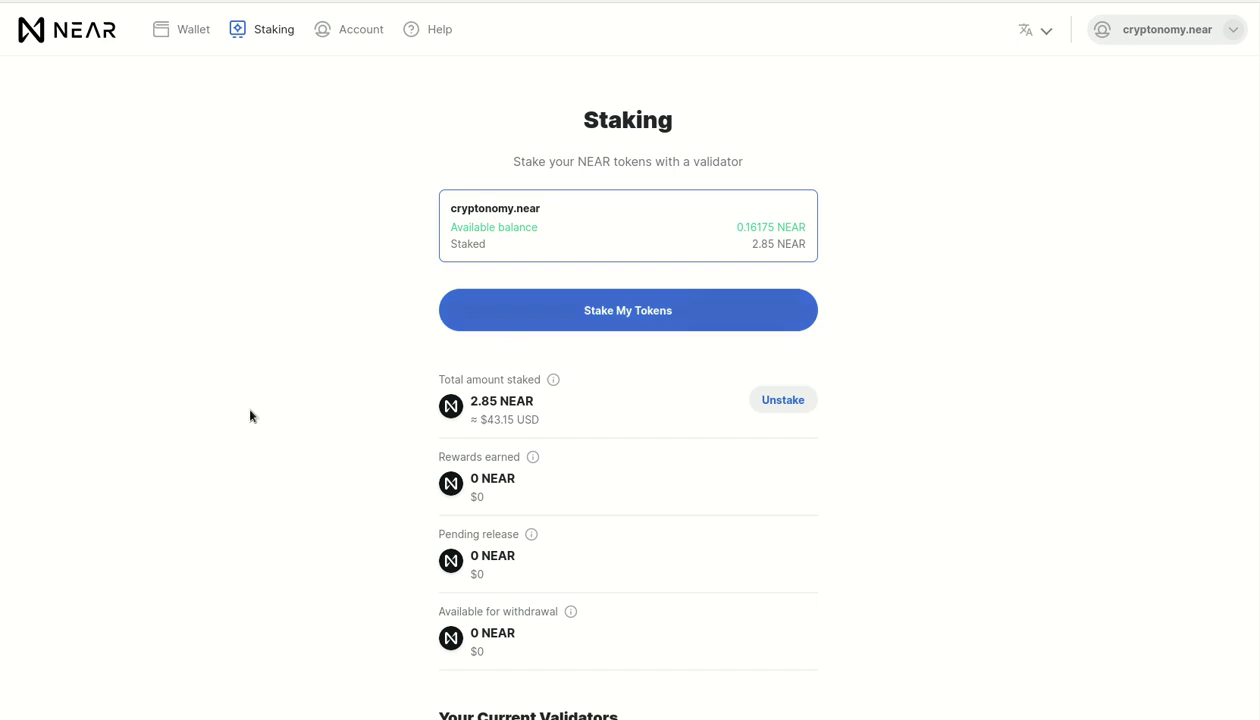
{"action": "scroll", "coordinate": [309, 320], "scroll_direction": "down", "scroll_amount": 3}
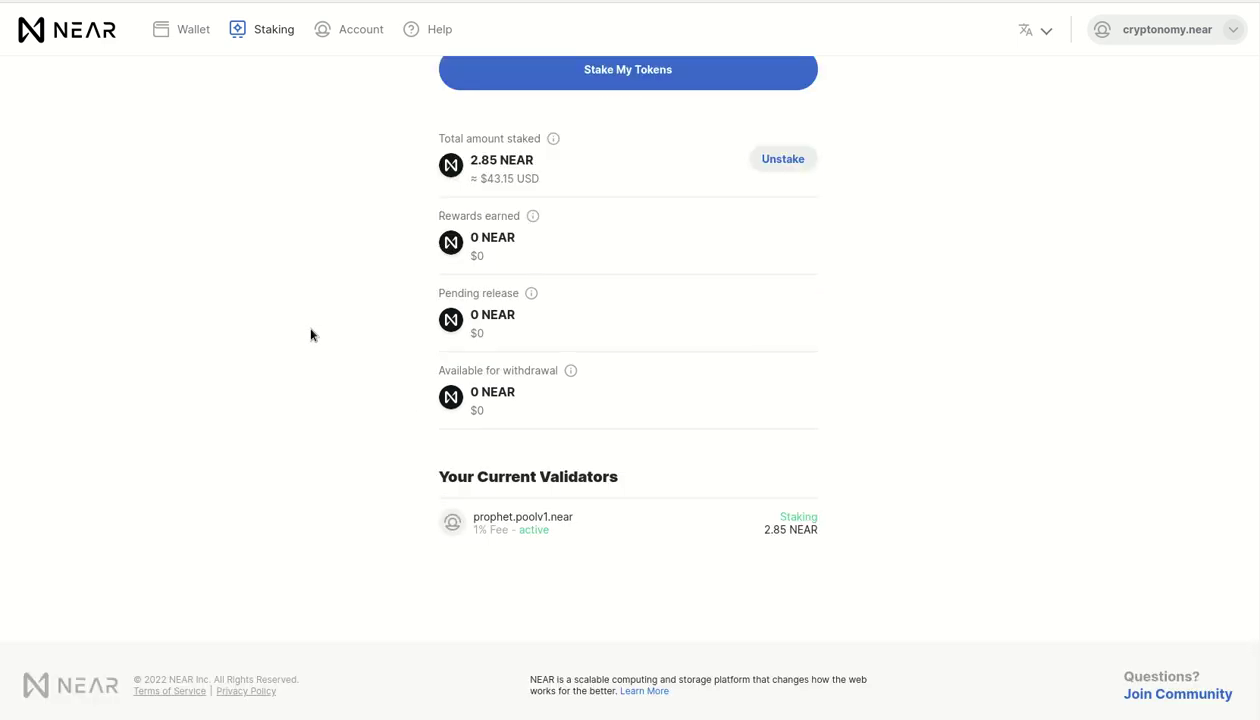
{"action": "scroll", "coordinate": [310, 334], "scroll_direction": "up", "scroll_amount": 3}
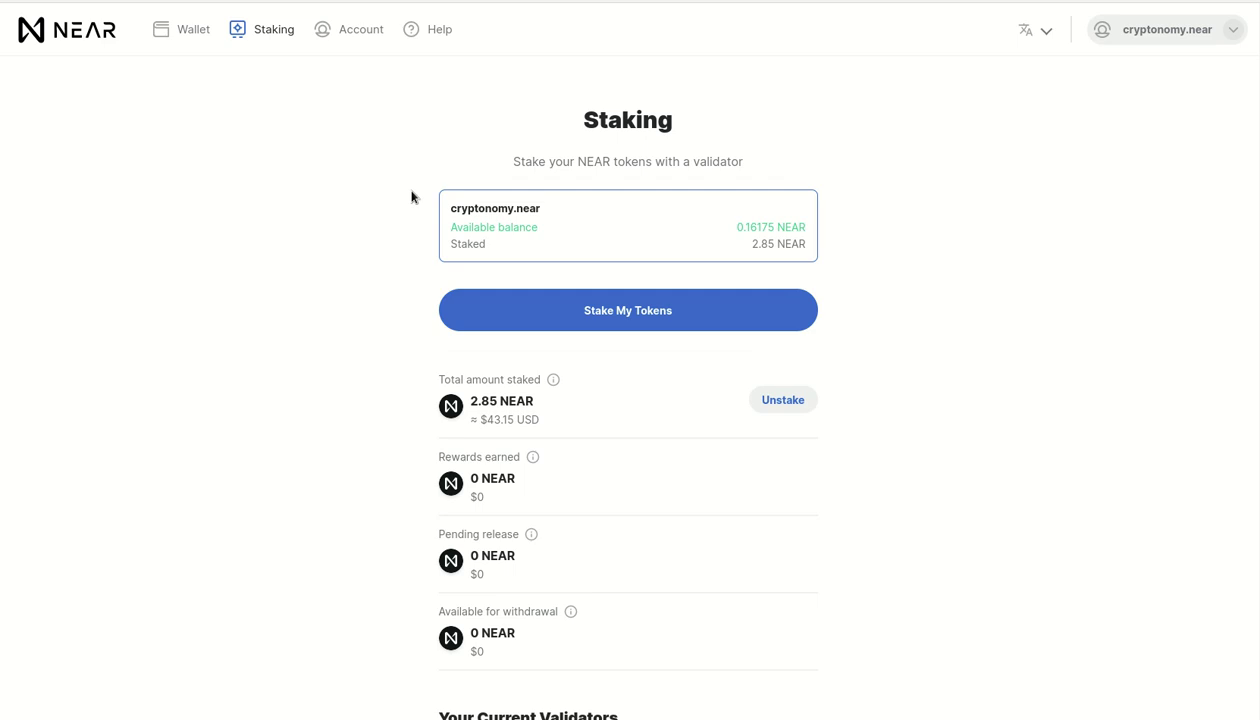